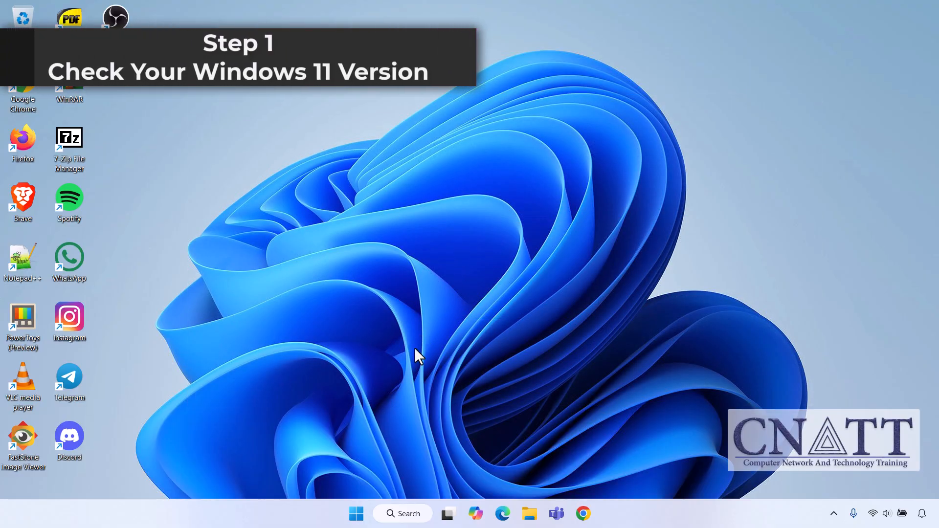
- Open the system About page in Settings and check the device and Windows specifications
right_click(359, 512)
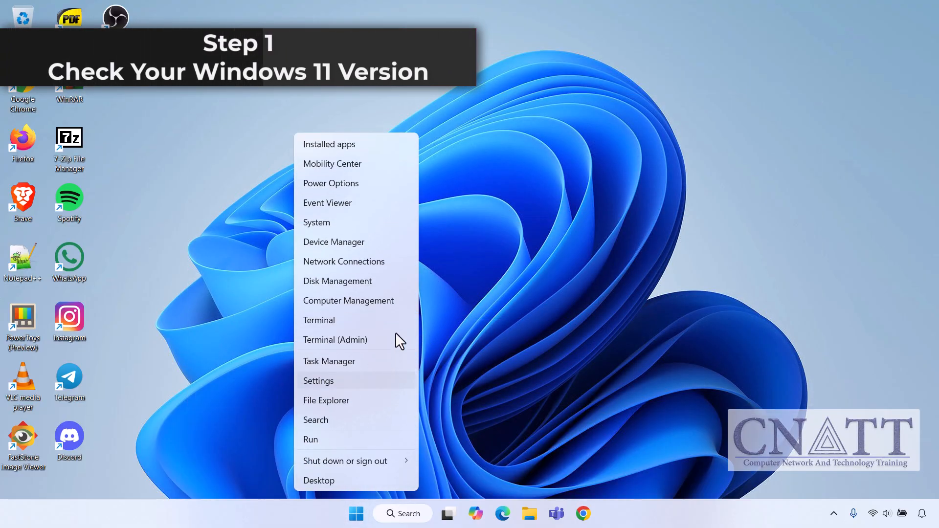
left_click(401, 221)
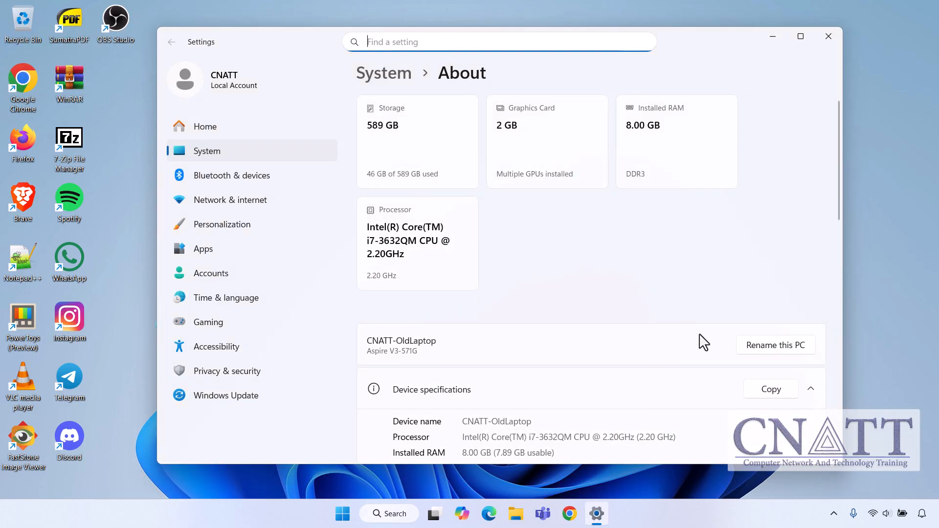
left_click(811, 389)
scroll(813, 391, "down", 5)
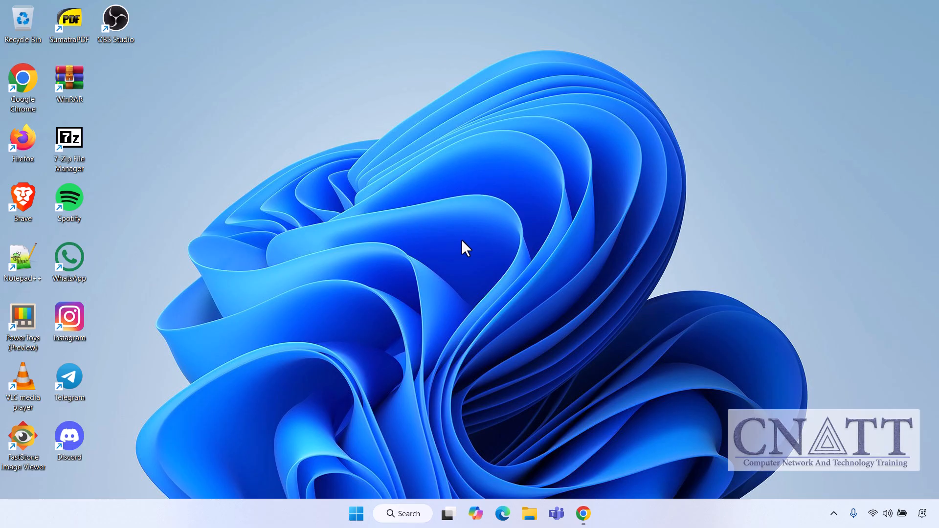
- In Chrome, ask ChatGPT "does my intel core i7-3632qm cpu support popcnt?"
left_click(583, 513)
left_click(394, 254)
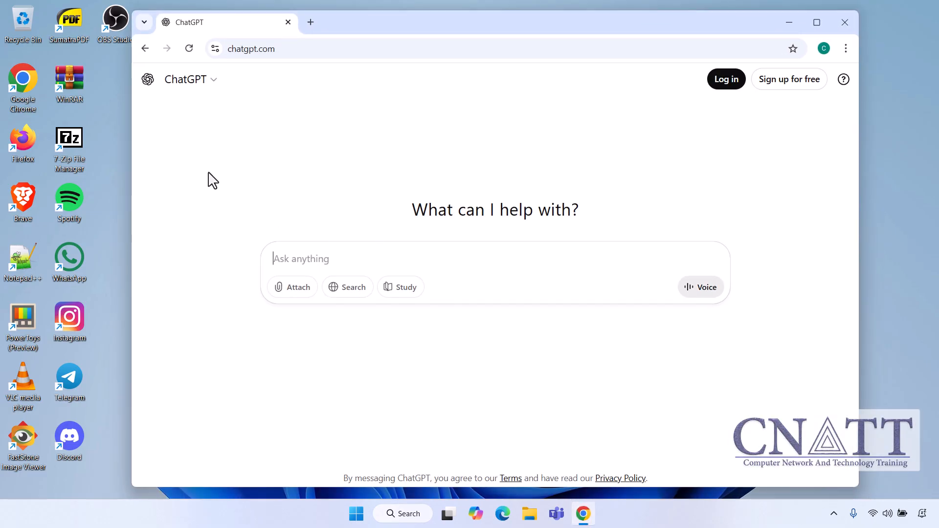
type("does m")
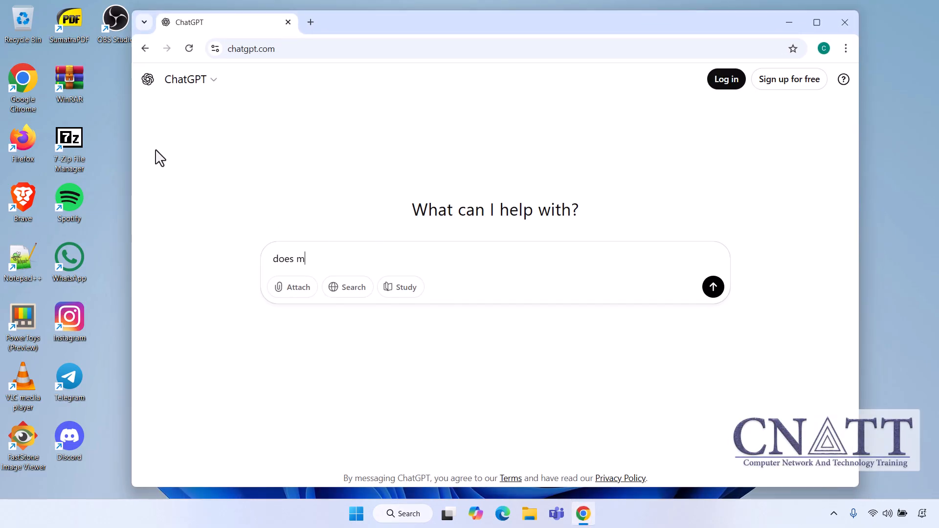
type("y intel")
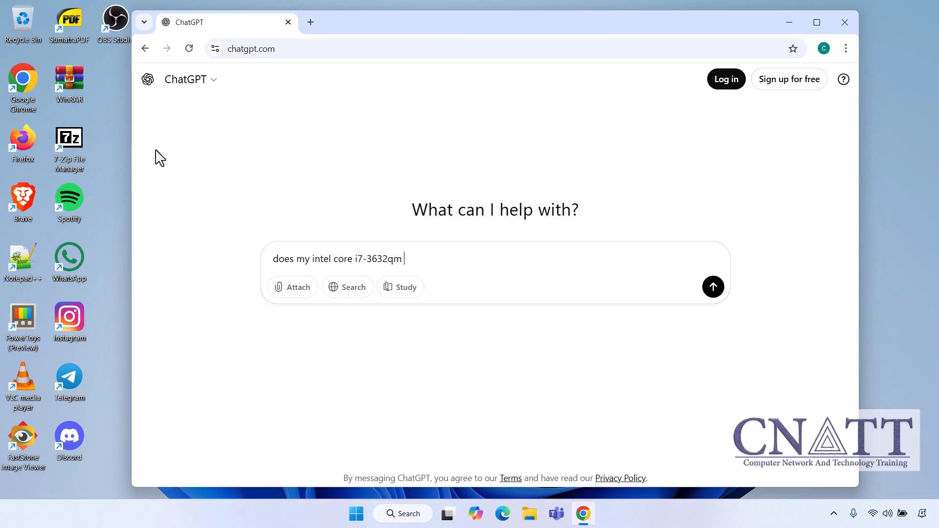
type("core i7-3632qm cpu support popcnt?")
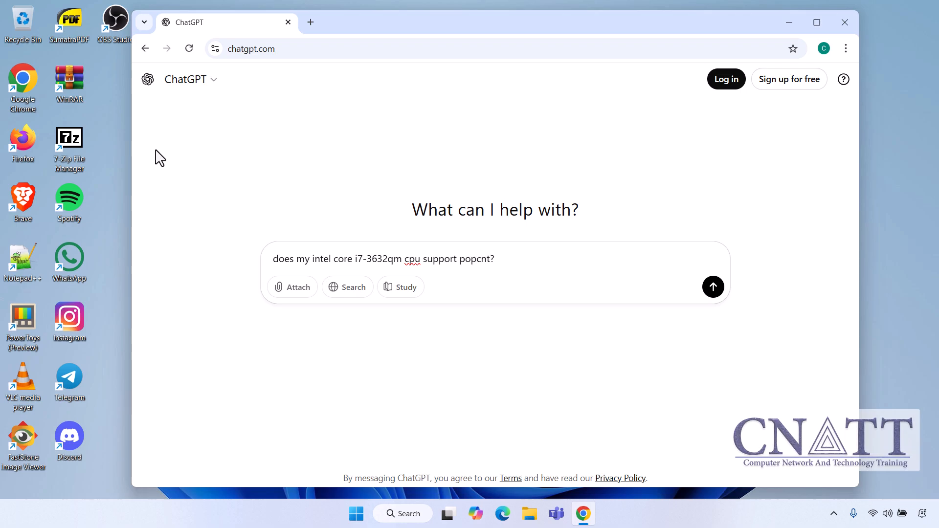
key("Return")
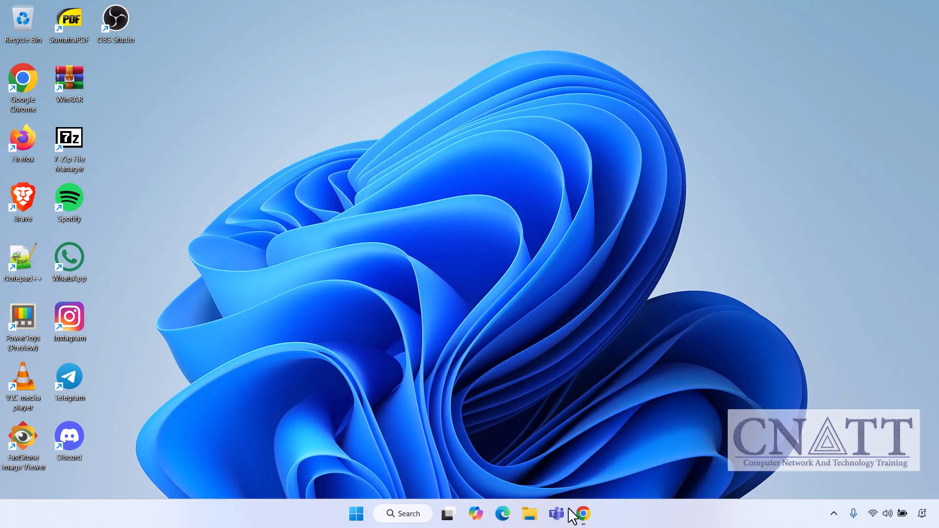
- Search Google in Chrome for "download cpu-z"
left_click(582, 514)
type("downlo")
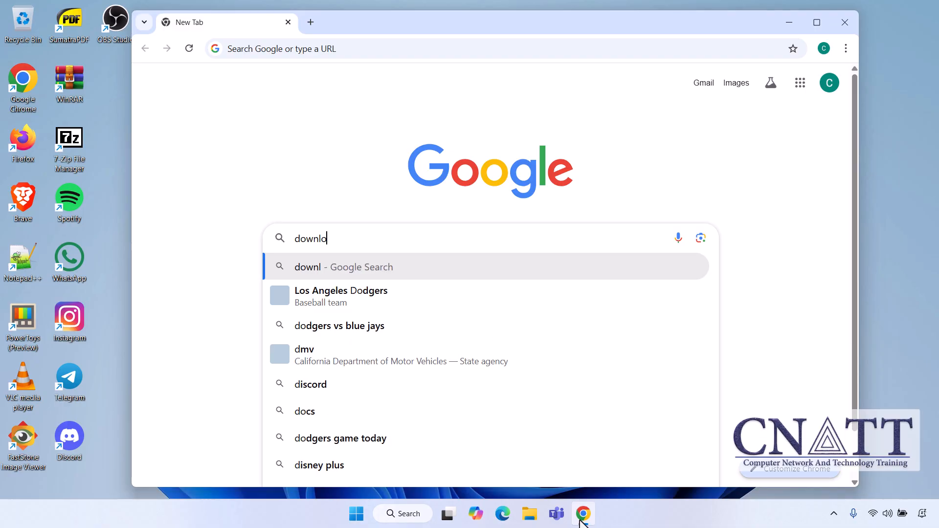
type("ad cpu-z")
key("Return")
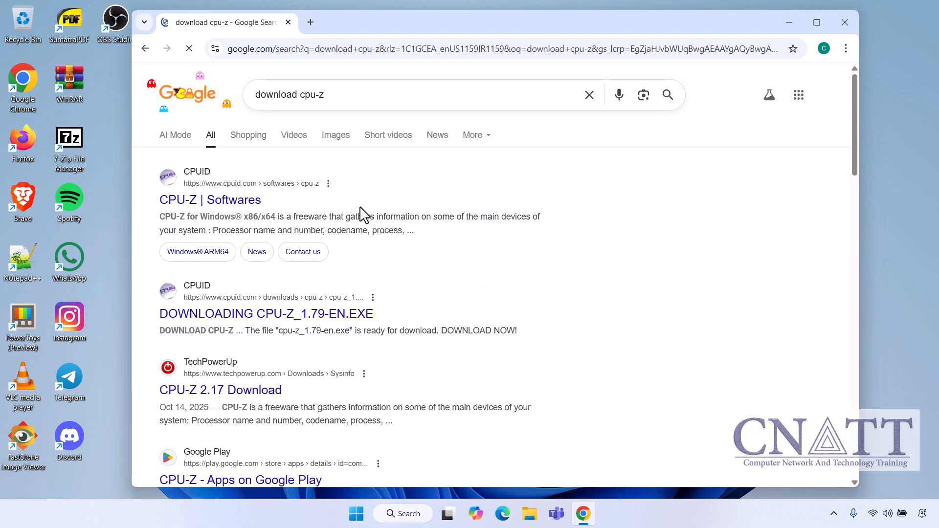
- Download the English setup of the classic CPU-Z 2.17 from the CPUID site and show the file in its folder
left_click(248, 202)
scroll(257, 282, "down", 5)
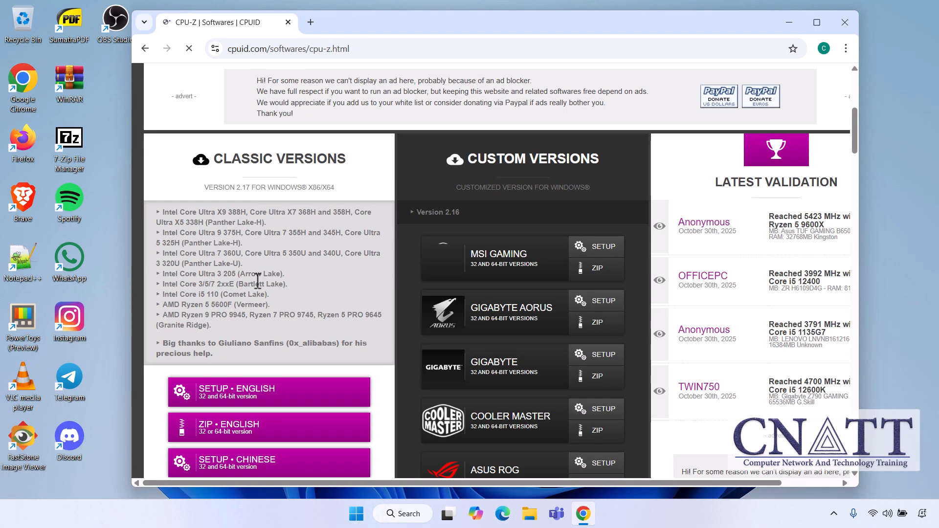
left_click(278, 402)
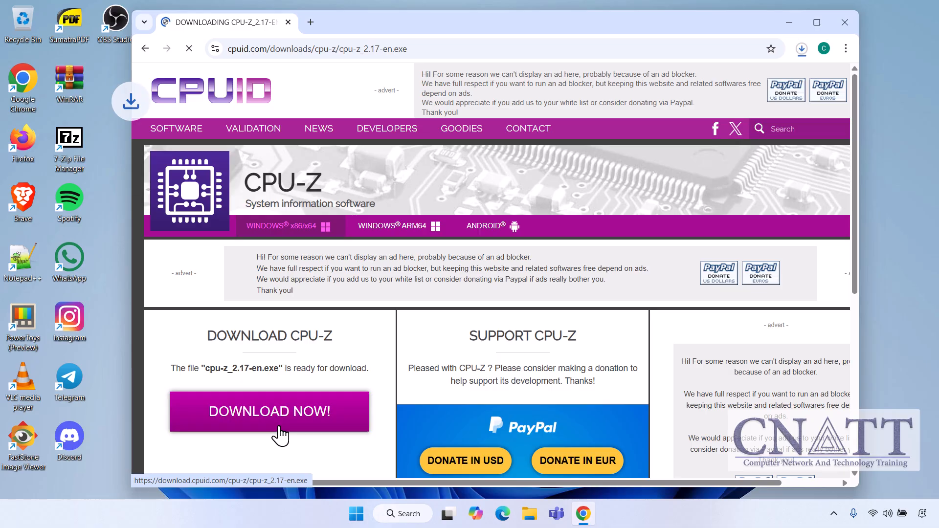
left_click(779, 82)
left_click(843, 25)
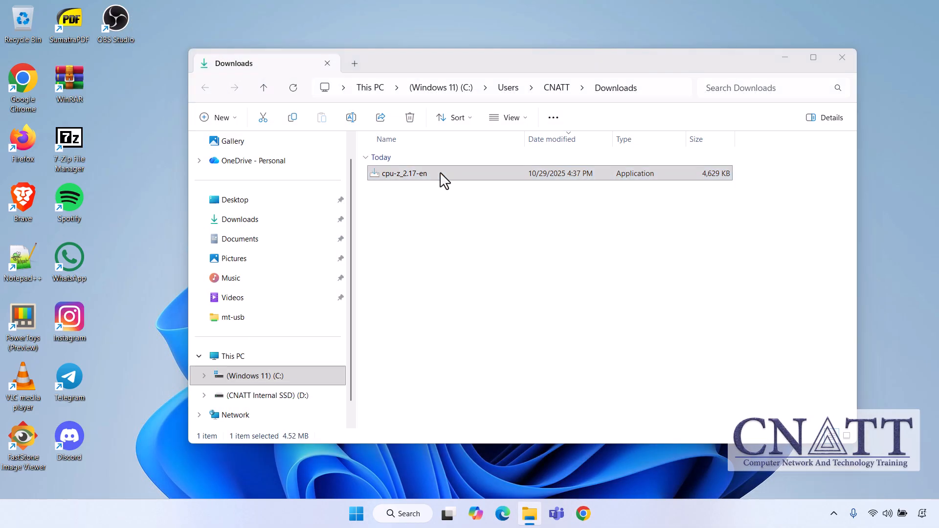
- Run the cpu-z_2.17-en installer, accept the license agreement and install CPU-Z with the default options
double_click(441, 173)
left_click(443, 362)
left_click(416, 314)
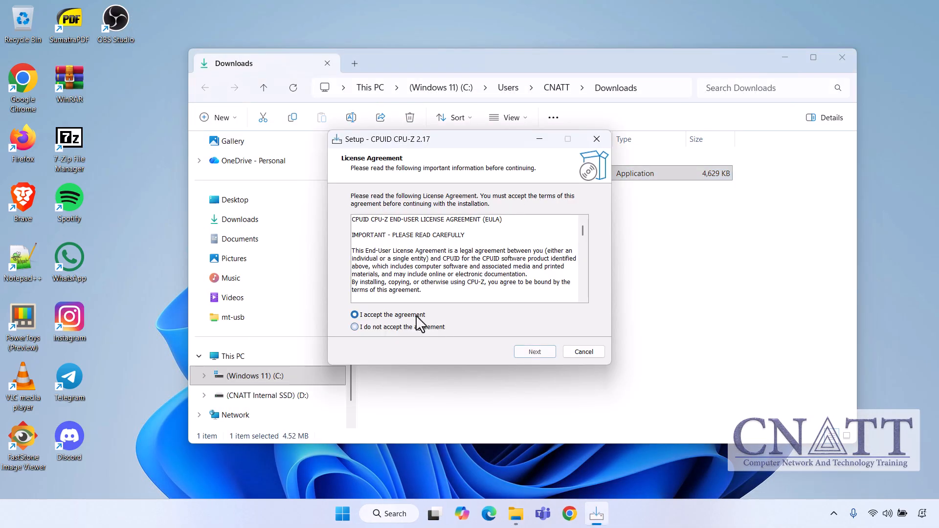
left_click(548, 357)
left_click(547, 356)
left_click(548, 357)
left_click(548, 356)
left_click(548, 357)
- Finish the CPU-Z setup and launch CPU-Z from its desktop shortcut
left_click(842, 57)
left_click(434, 249)
left_click(521, 357)
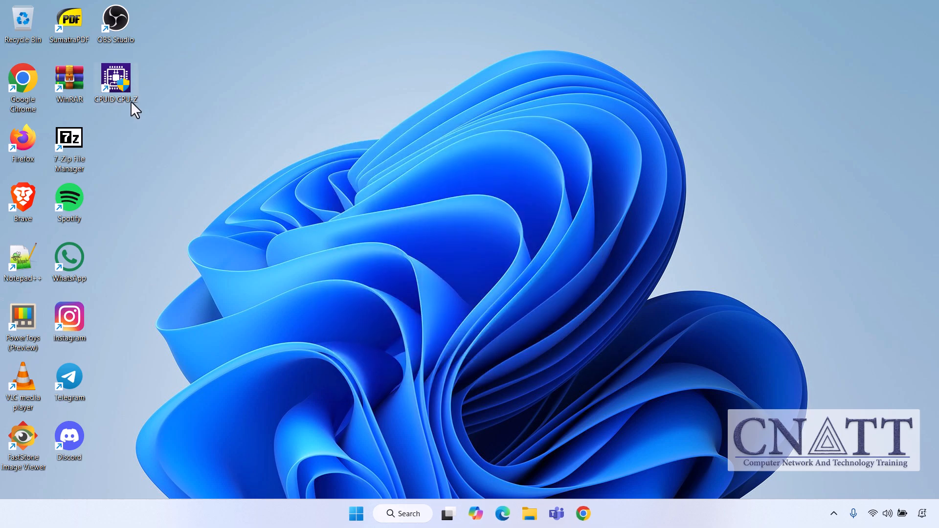
double_click(128, 98)
left_click(423, 363)
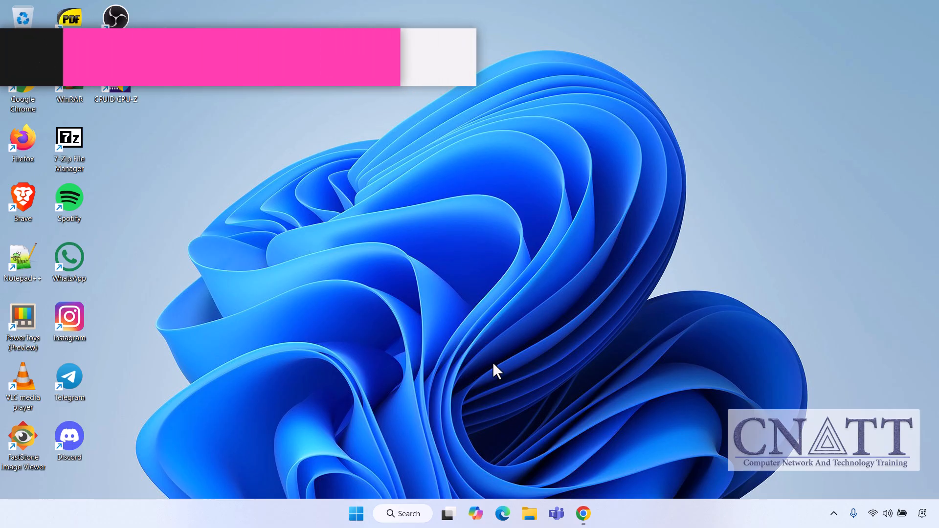
- Search Google in Chrome for "download pc health check app"
left_click(581, 522)
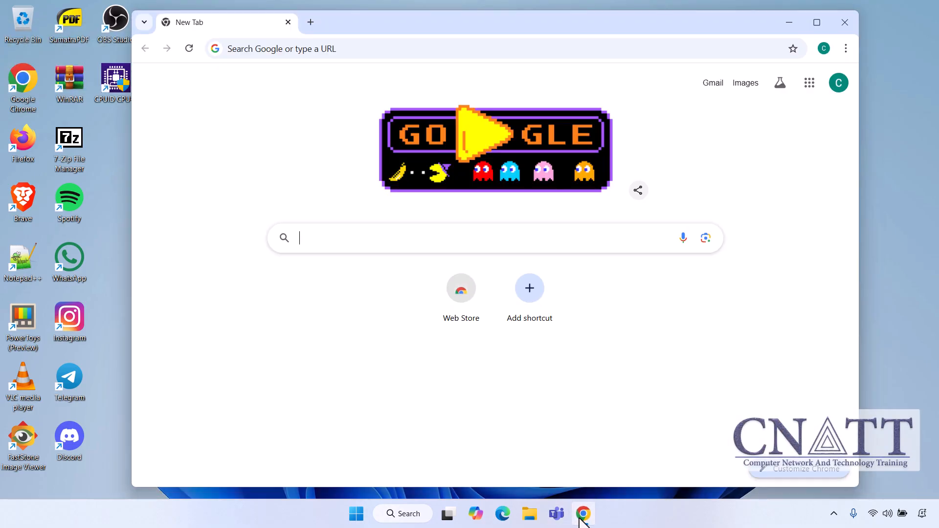
type("download pc healt")
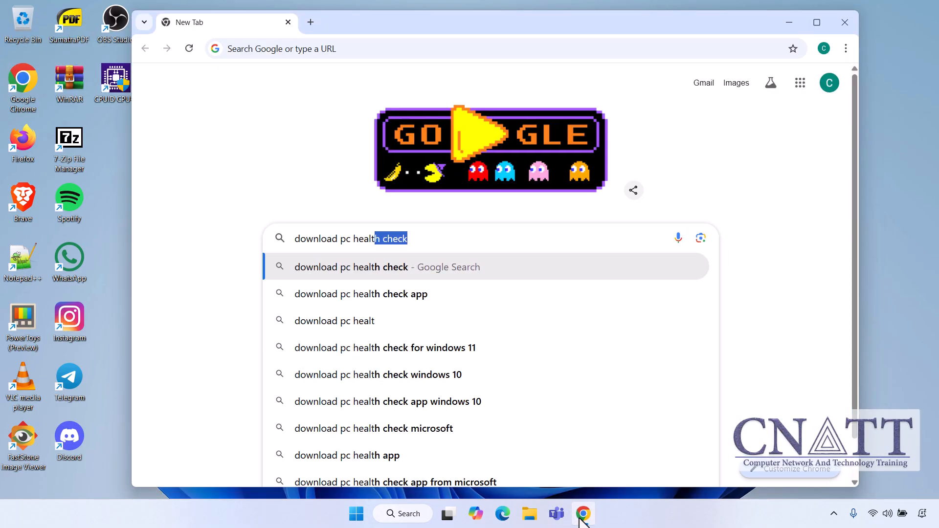
type("h check app")
key("Return")
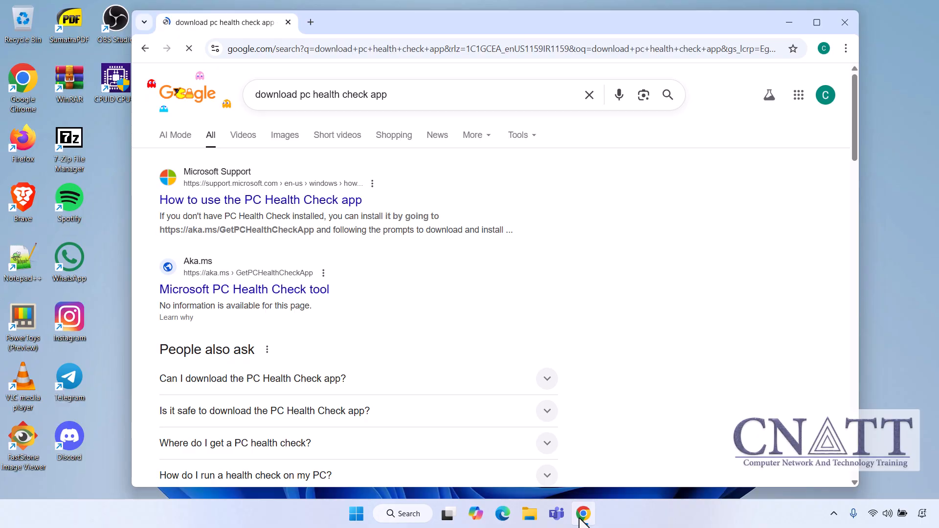
- Download the PC Health Check installer through the aka.ms link in Microsoft's support article and show it in its folder
left_click(331, 212)
scroll(331, 215, "down", 10)
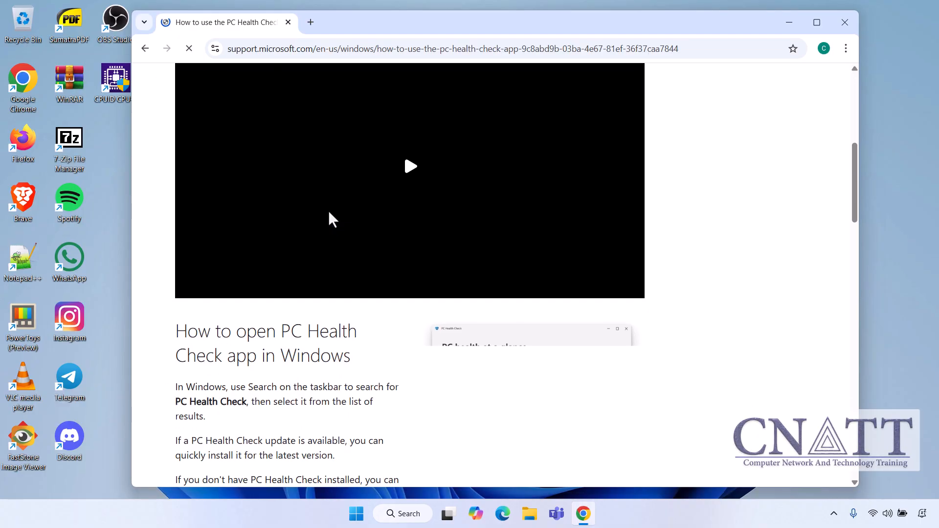
left_click(325, 205)
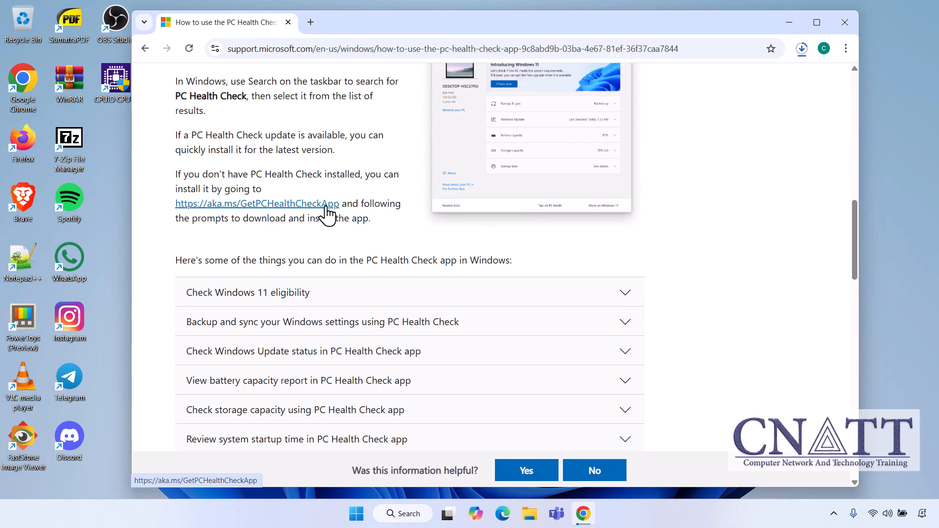
left_click(783, 80)
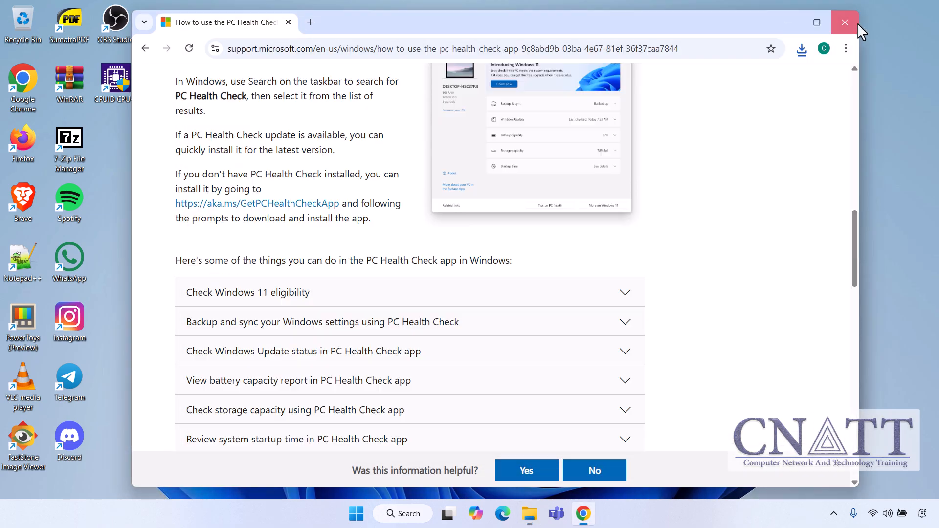
- Install Windows PC Health Check from WindowsPCHealthCheckSetup, accepting the license terms, adding a desktop shortcut and opening the app on finish
double_click(453, 178)
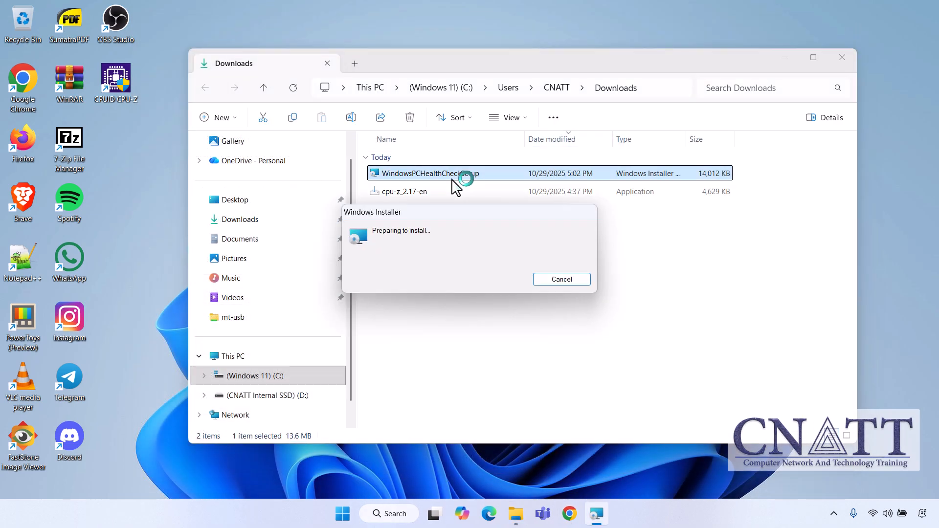
left_click(455, 323)
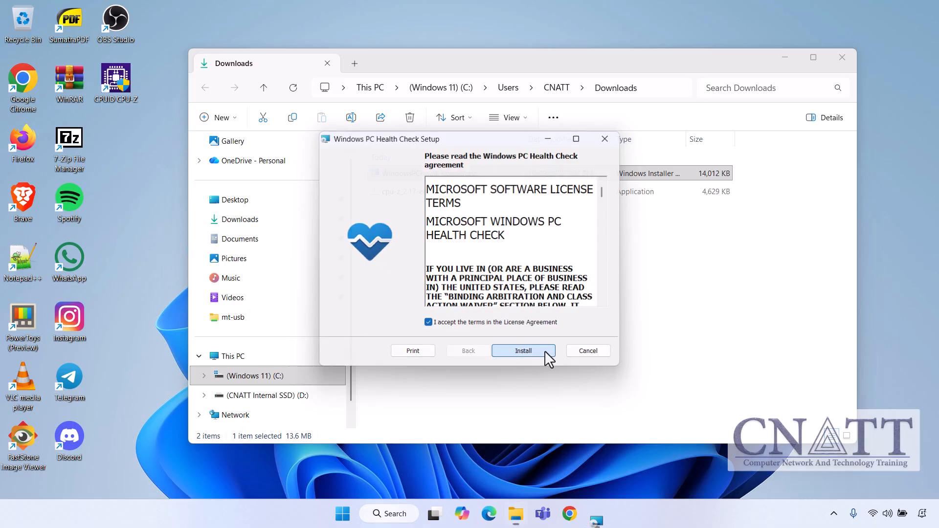
left_click(544, 350)
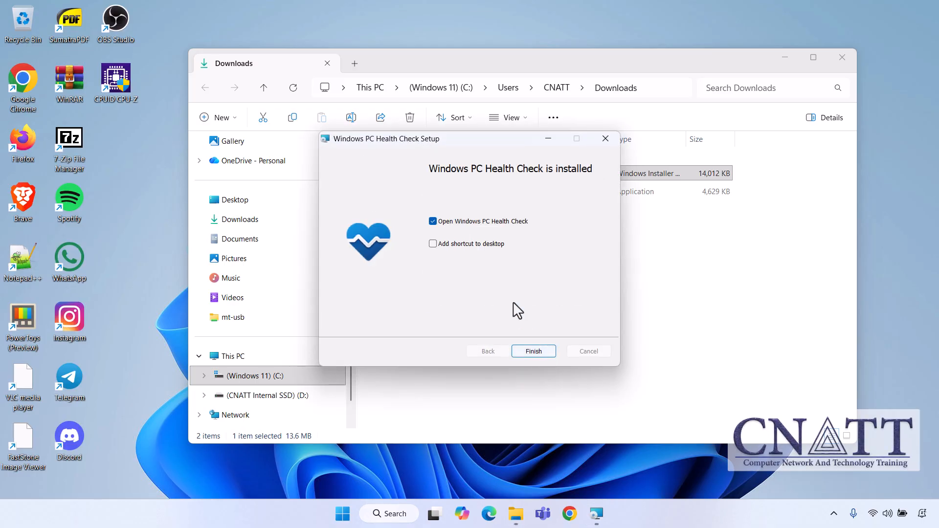
left_click(477, 247)
left_click(542, 351)
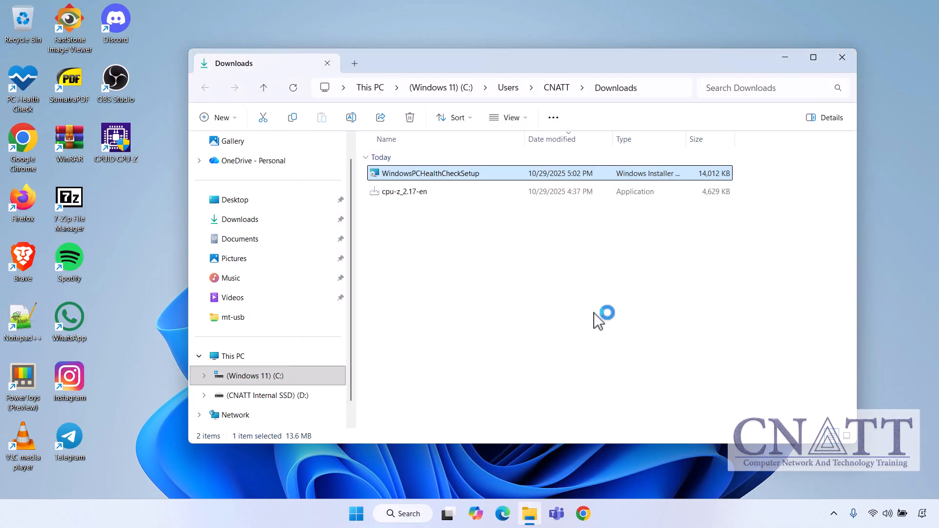
left_click(839, 59)
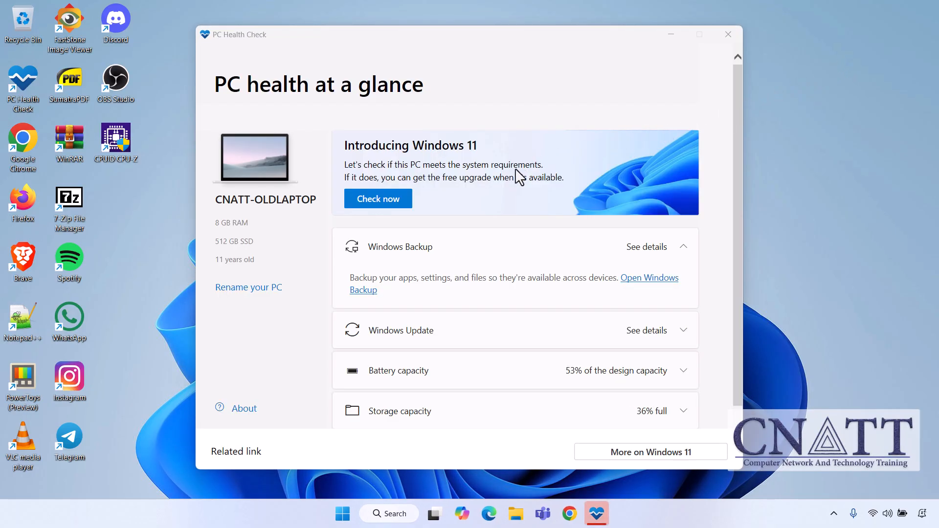
- Check the PC against the Windows 11 system requirements, review all results, and close PC Health Check
left_click(391, 201)
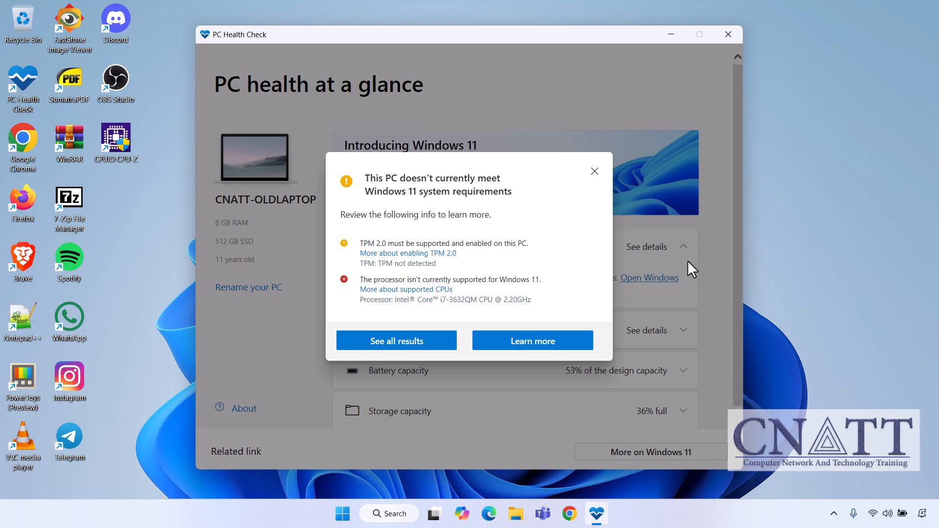
left_click(445, 342)
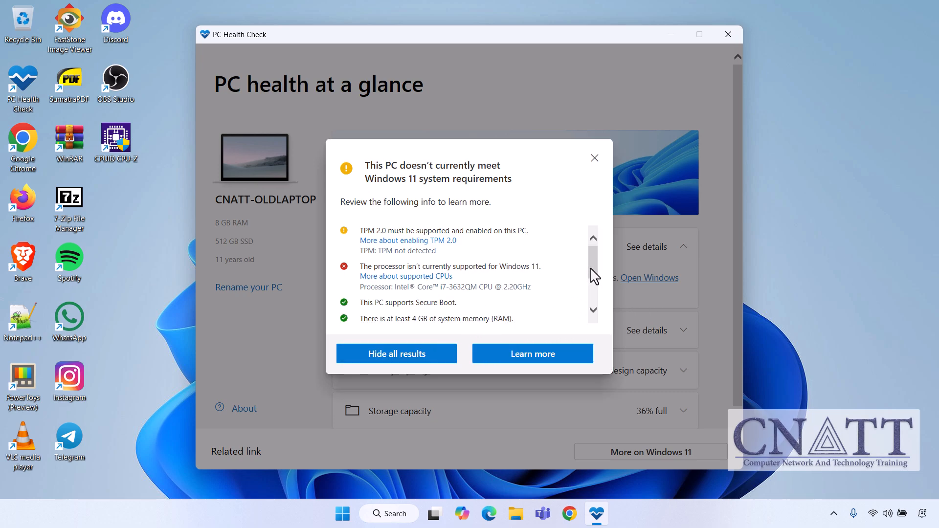
scroll(595, 268, "down", 3)
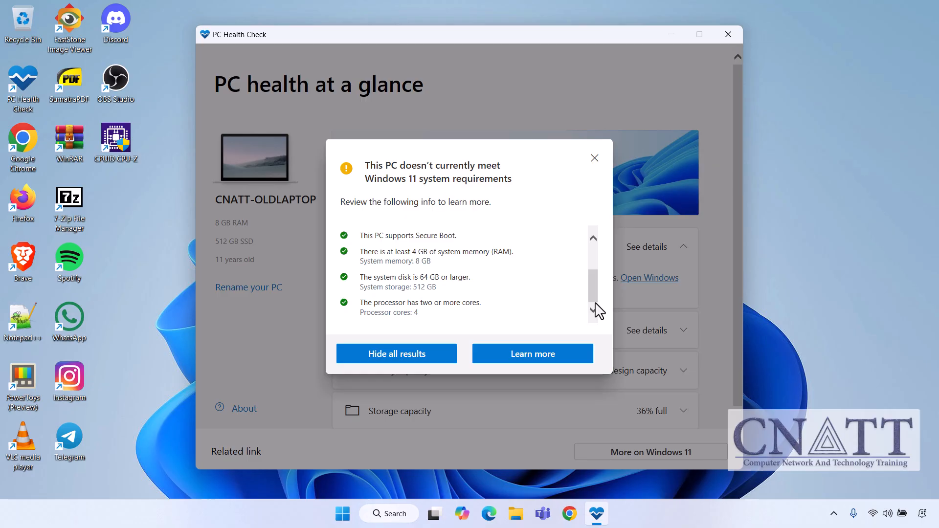
scroll(594, 291, "up", 3)
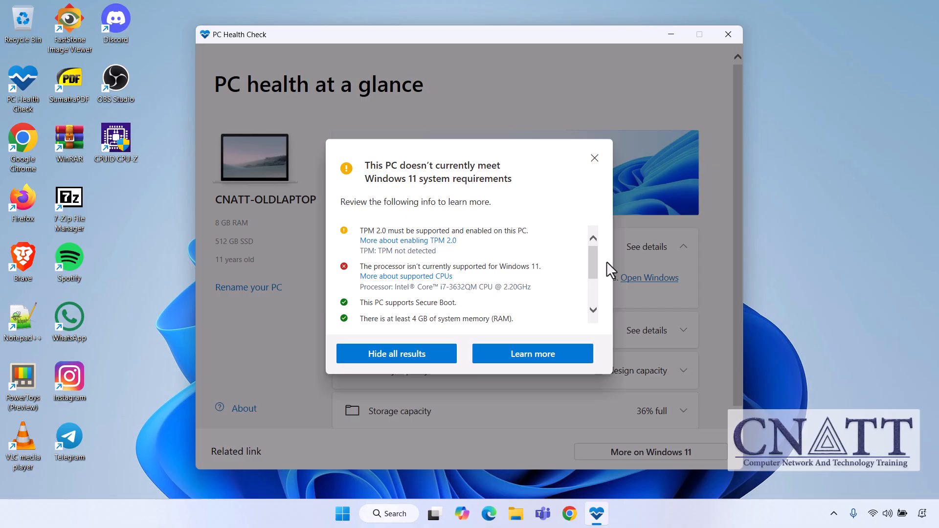
left_click(594, 158)
left_click(727, 38)
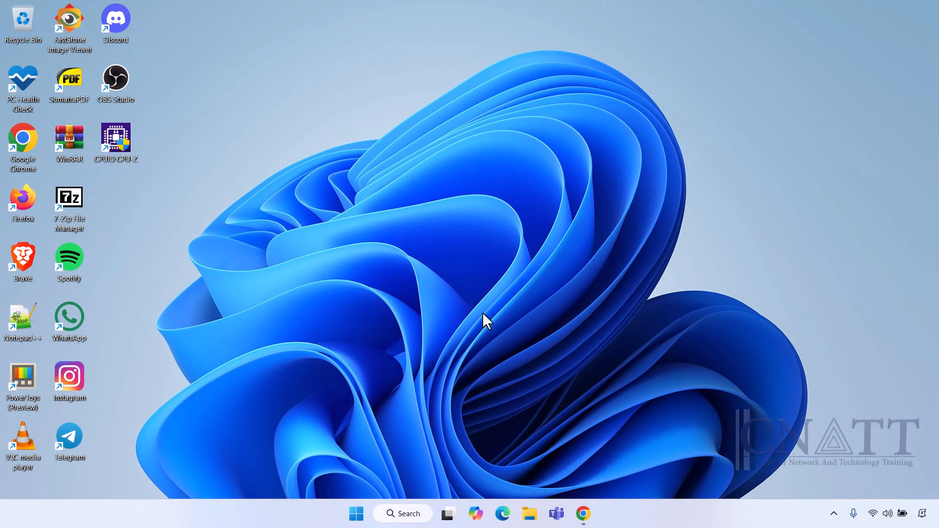
- Search Google in Chrome for "download windows 11"
left_click(582, 514)
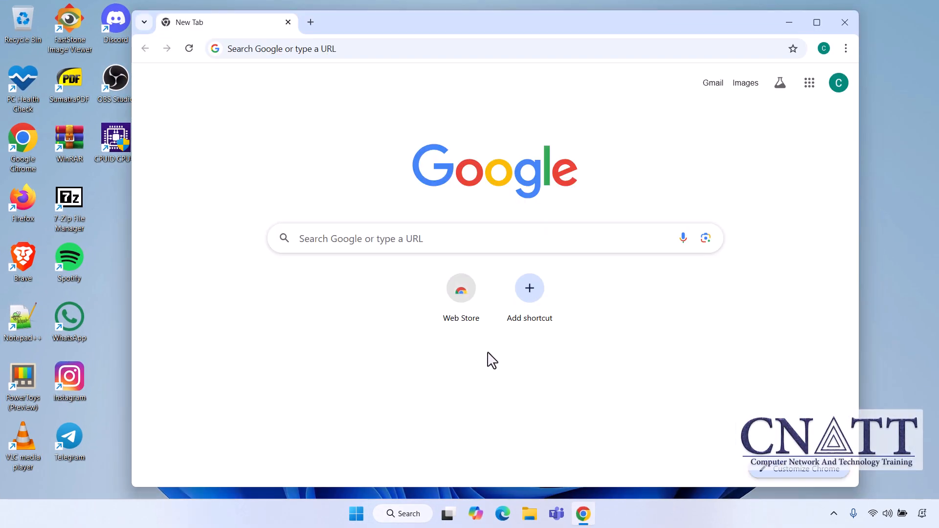
left_click(353, 230)
type("download windows 11")
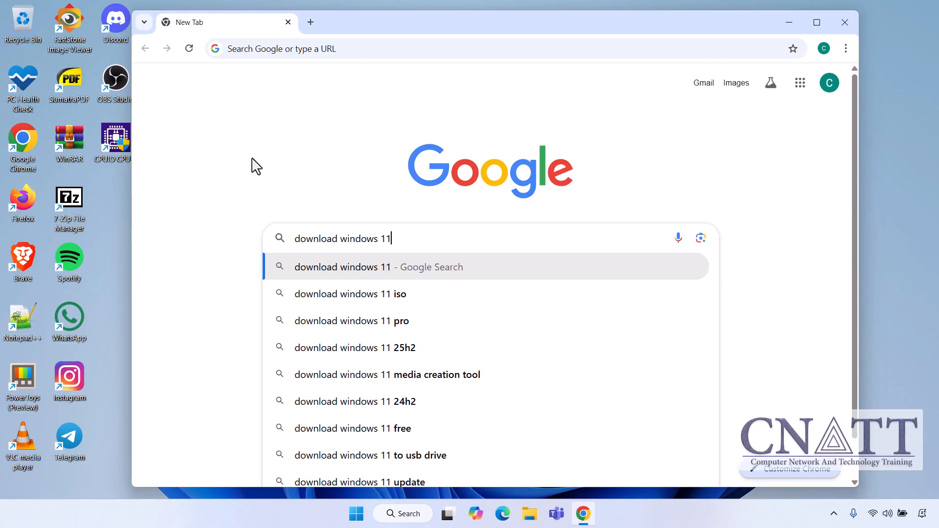
key("Return")
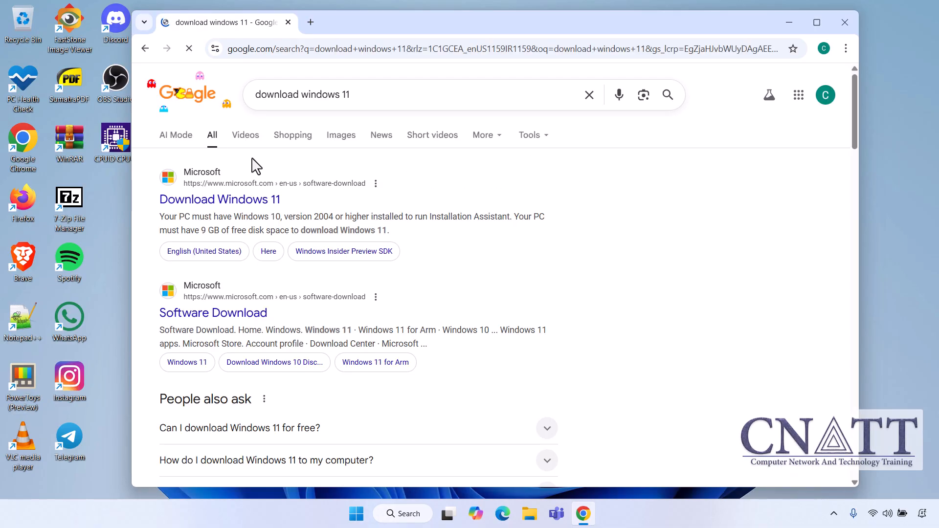
- Open Microsoft's Download Windows 11 page, select the Windows 11 (multi-edition ISO for x64 devices) disk image, and confirm the choice
left_click(238, 206)
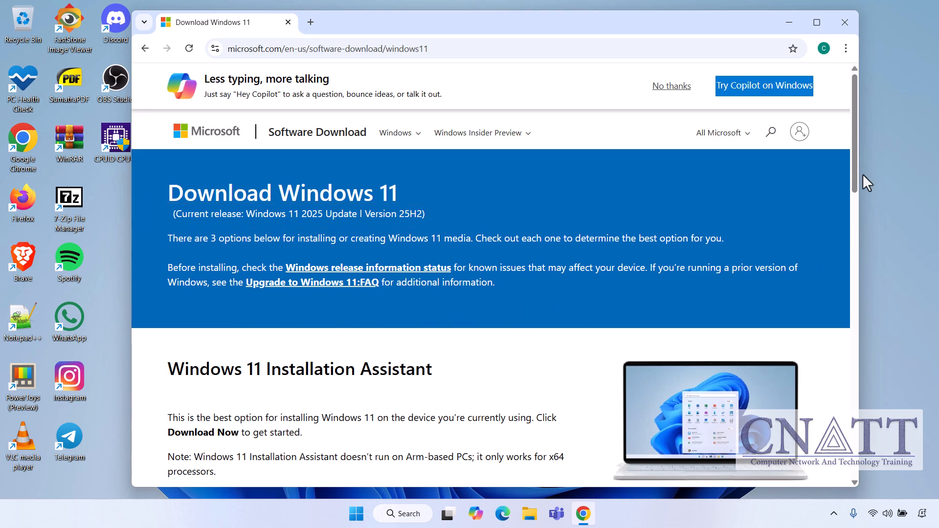
left_click_drag(856, 170, 855, 316)
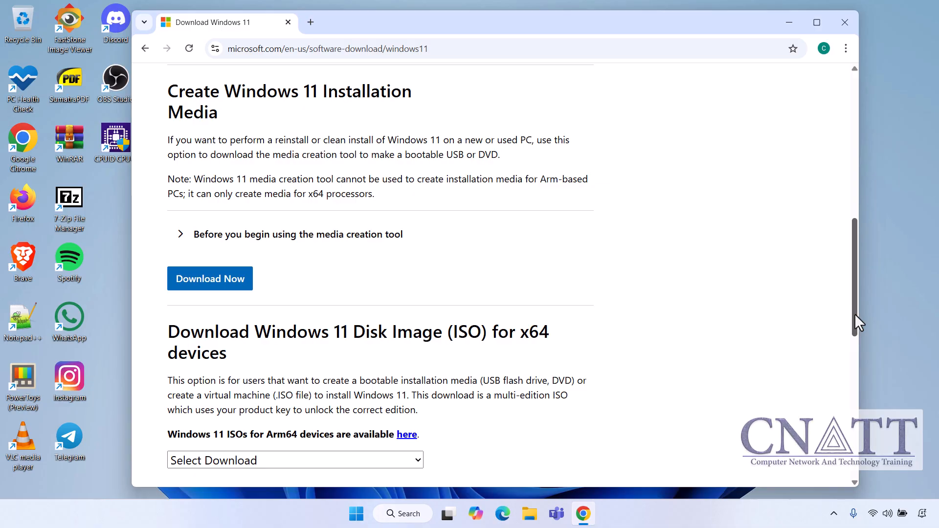
left_click_drag(855, 315, 857, 377)
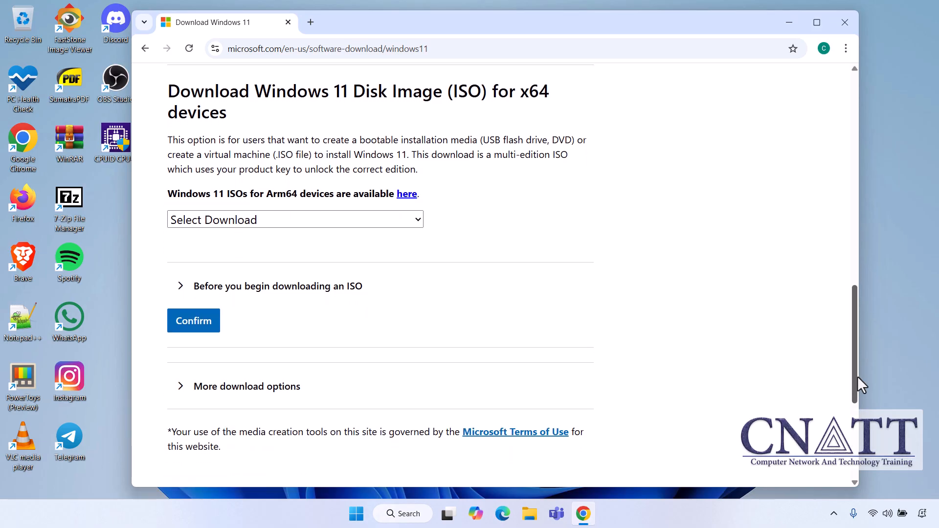
left_click(420, 222)
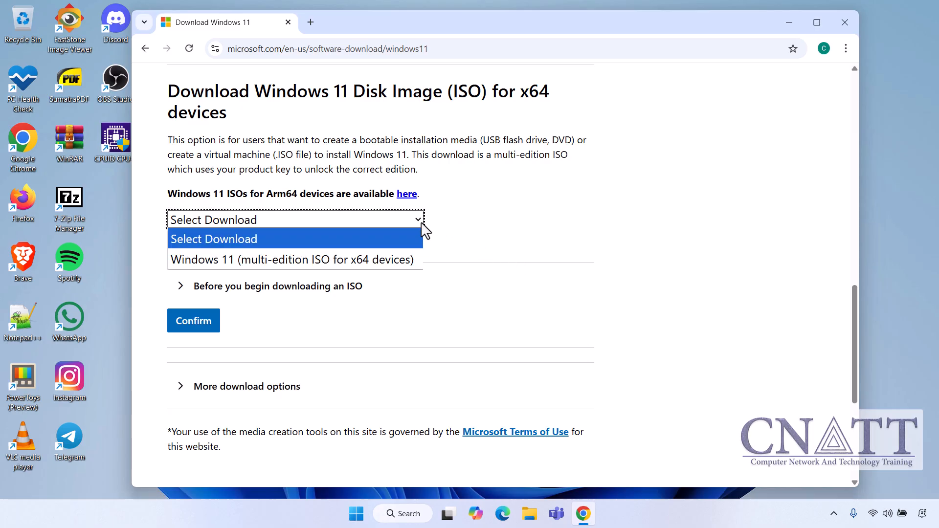
left_click(409, 257)
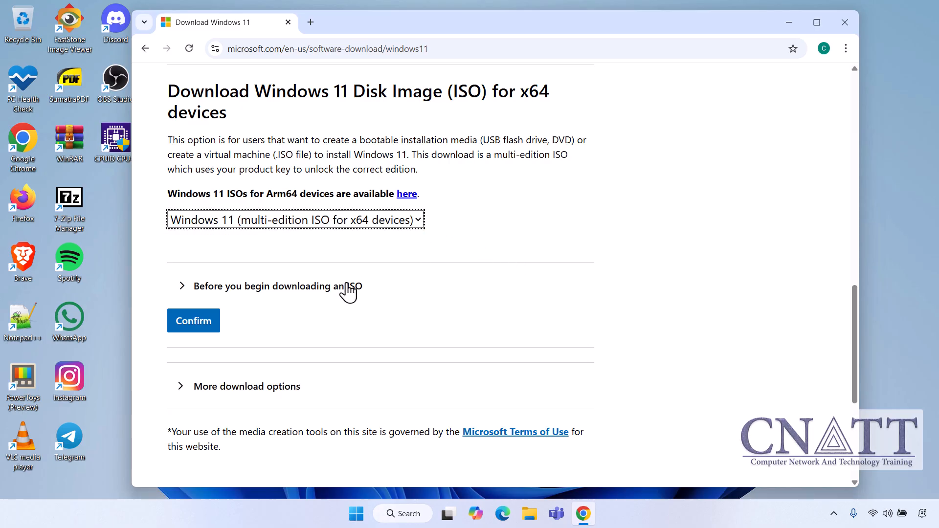
left_click(212, 322)
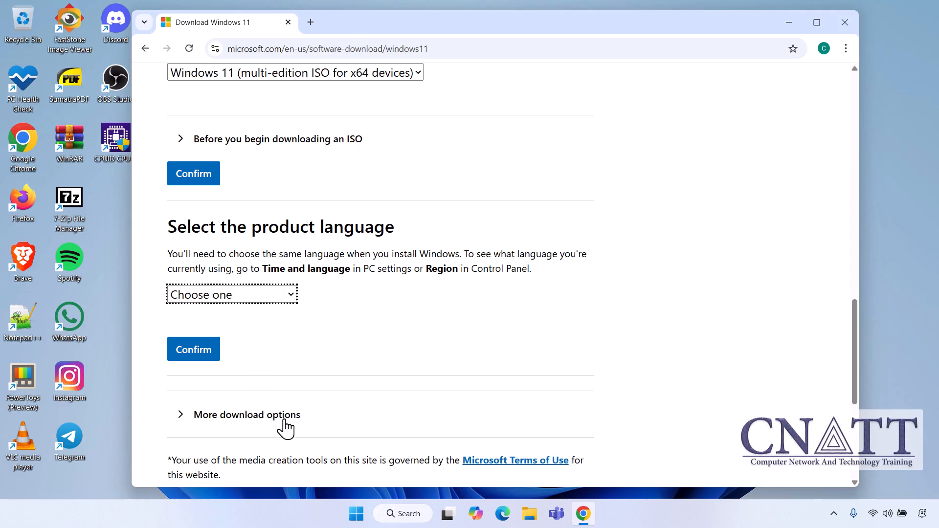
- Check the installed Windows language by running dism /online /get-intl in Command Prompt as administrator, and close the prompt
left_click(350, 523)
type("cmd")
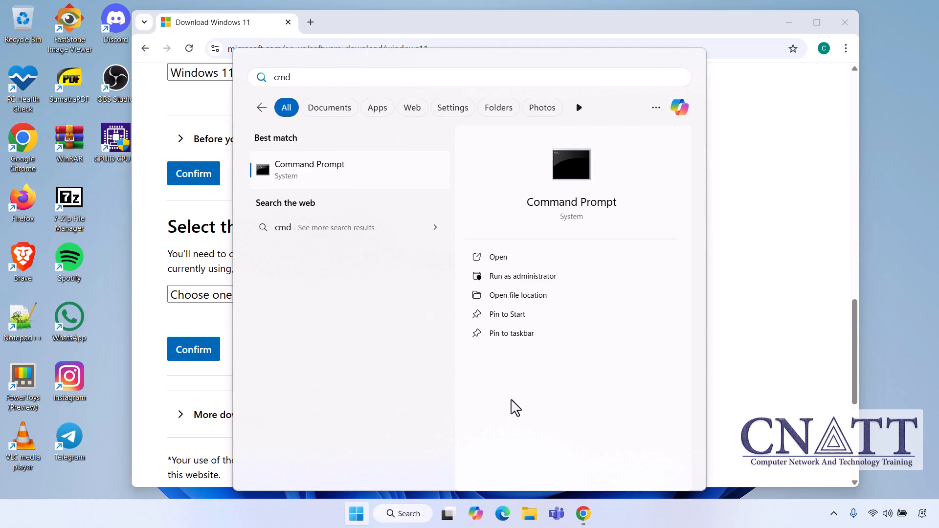
left_click(571, 280)
left_click(424, 352)
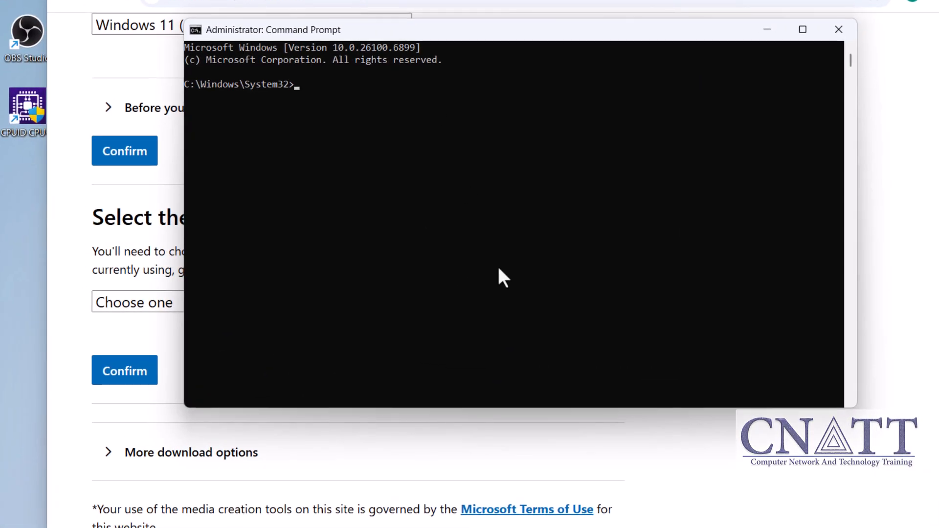
type("dis")
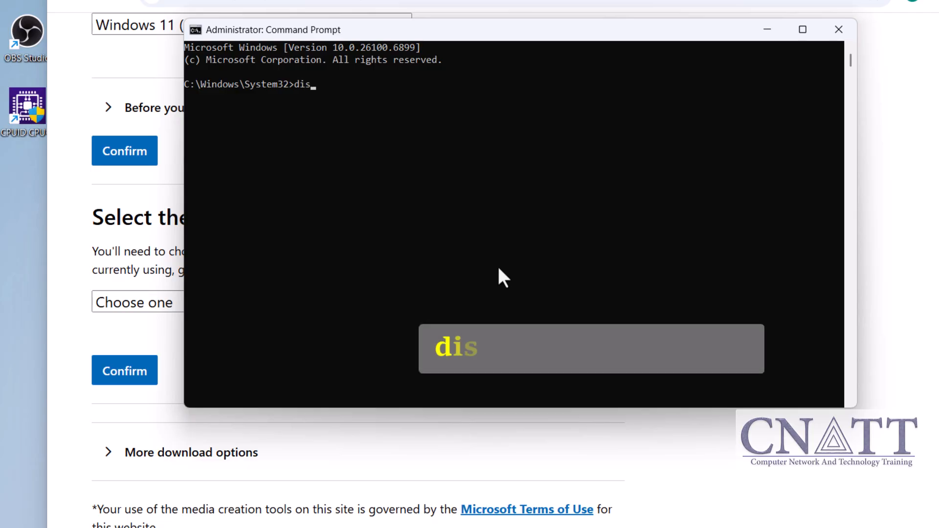
type("m /")
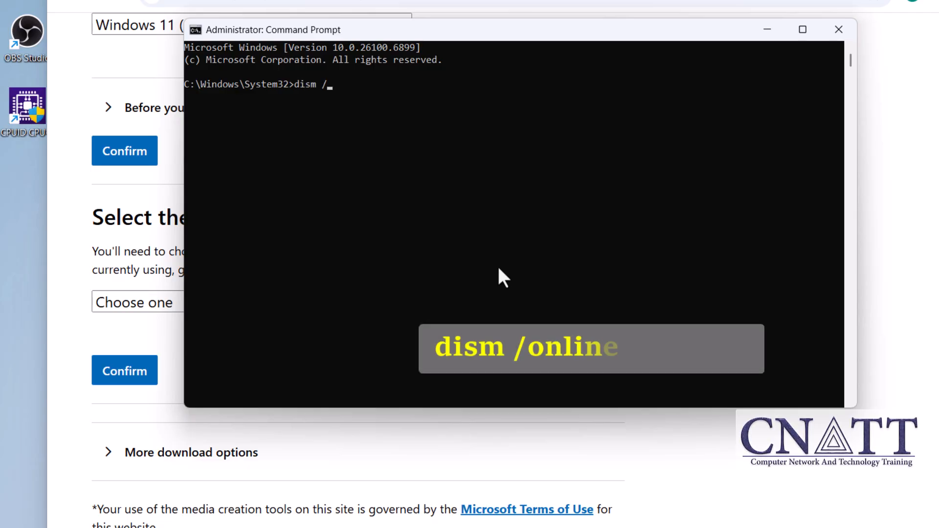
type("online")
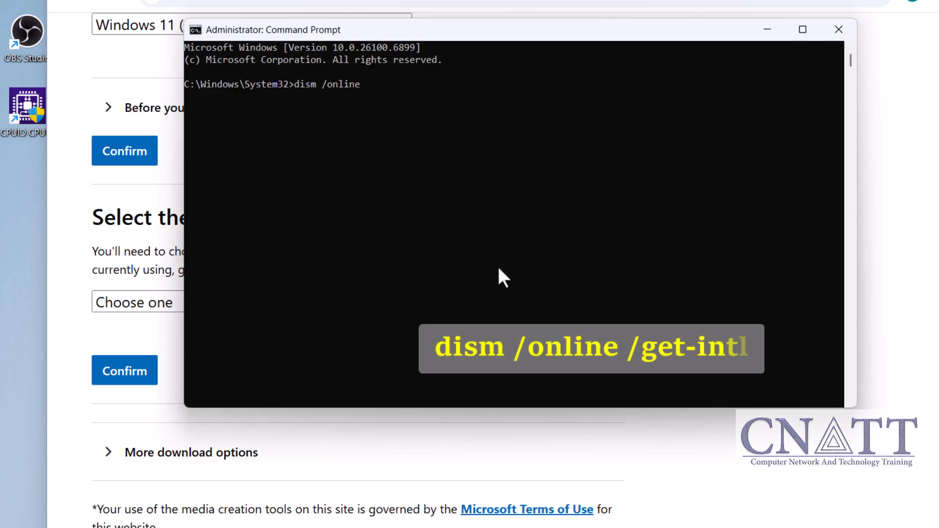
type(" /ge")
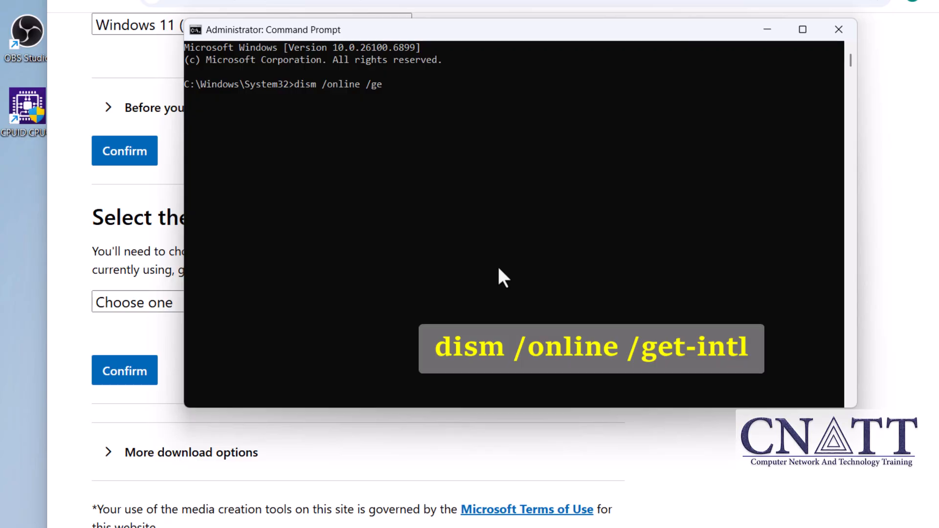
type("t-intl")
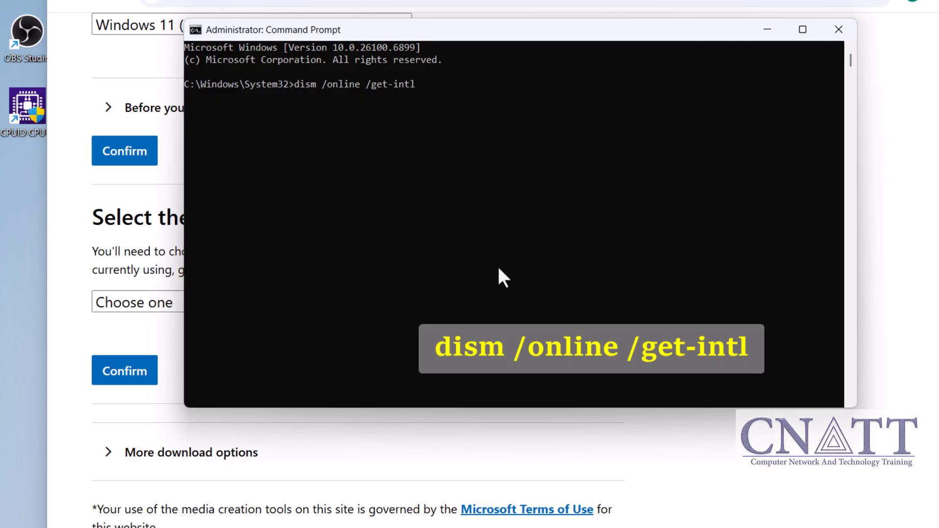
key("Return")
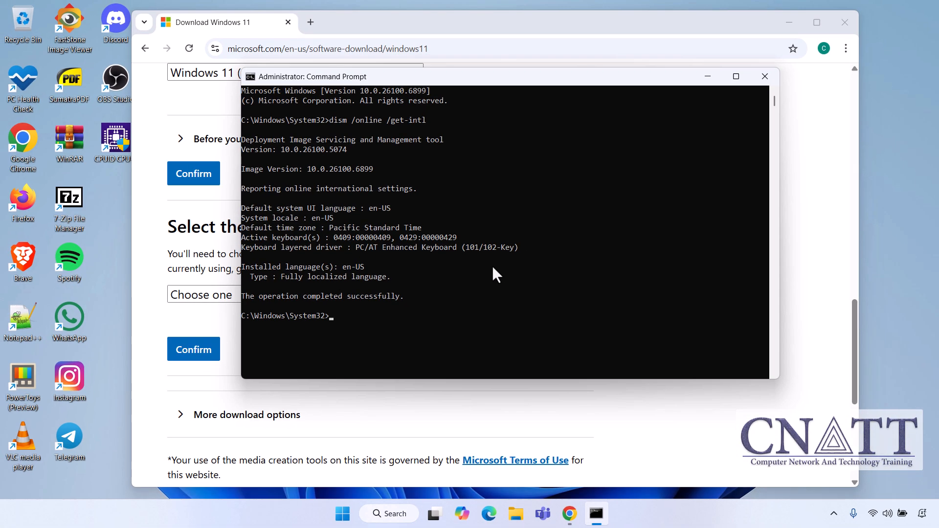
left_click(765, 77)
- Confirm English (United States) as the product language and start the 64-bit Windows 11 ISO download
left_click(246, 298)
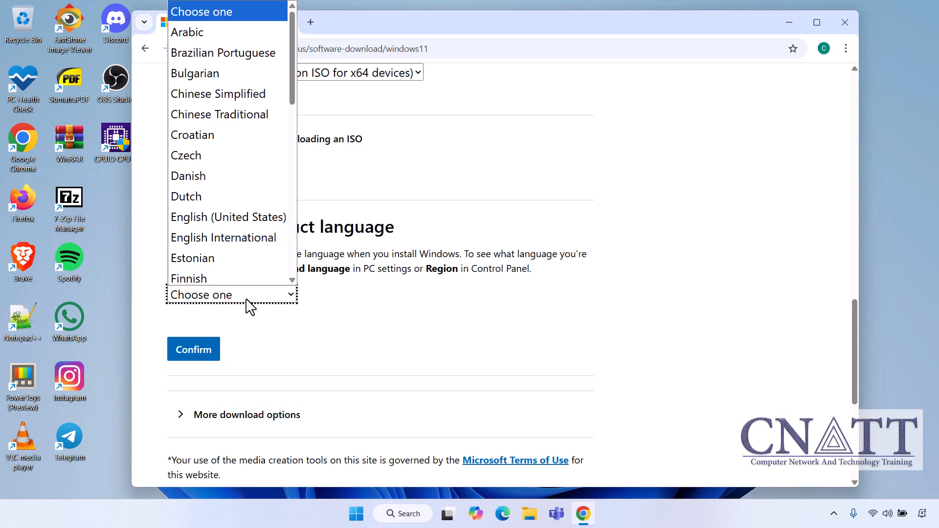
left_click(266, 216)
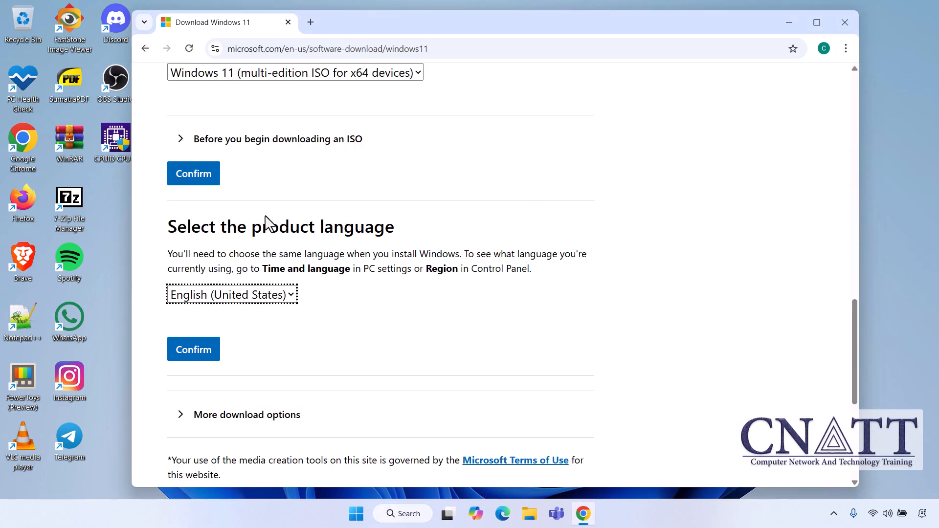
left_click(212, 357)
left_click(221, 117)
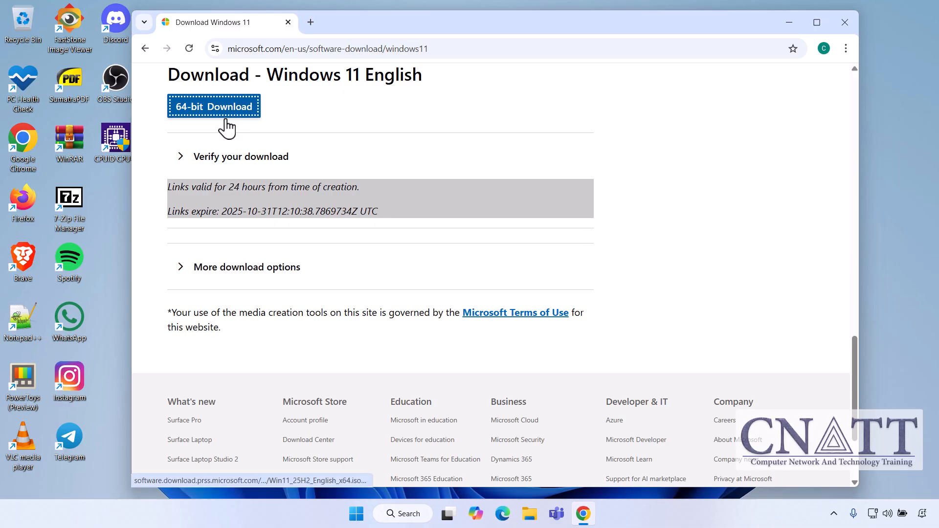
- Show the downloaded Win11_25H2_English_x64 ISO in its folder, close Chrome, and mount the image, accepting the security warning
left_click(802, 55)
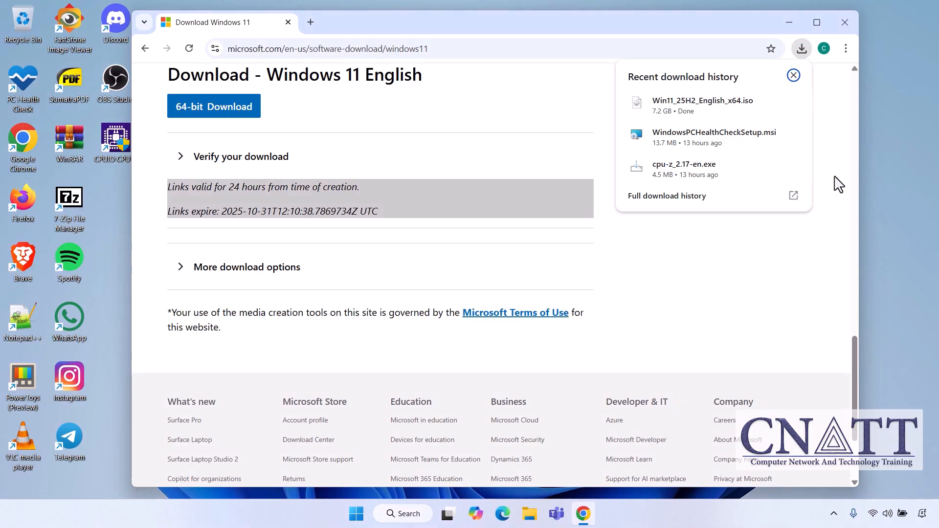
left_click(770, 107)
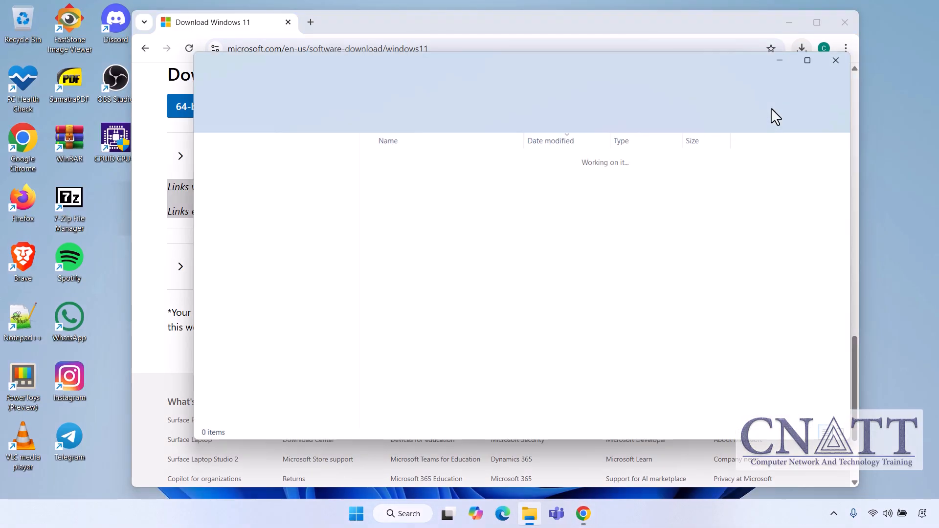
left_click(851, 22)
right_click(480, 177)
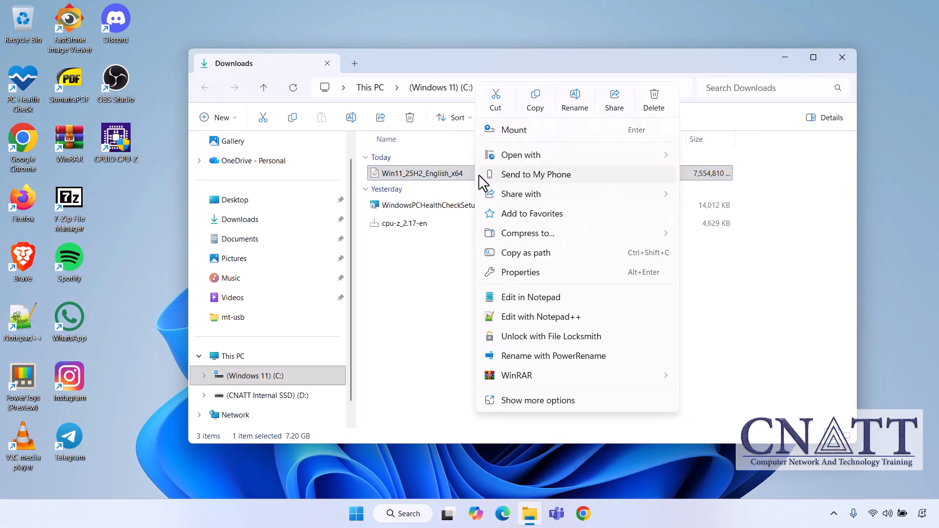
left_click(533, 131)
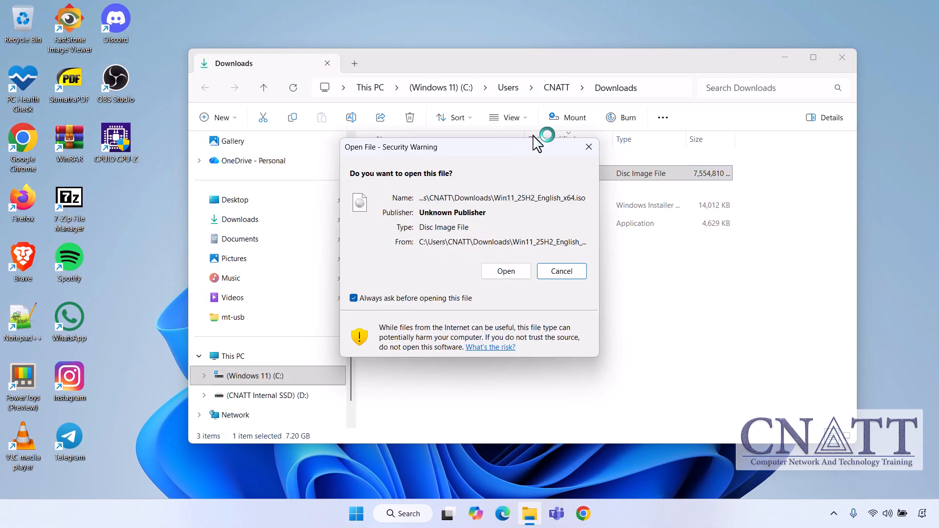
left_click(516, 275)
- Launch Windows setup from the mounted DVD drive (E:), allow it to make changes, and continue through its opening pages
left_click(396, 288)
double_click(396, 287)
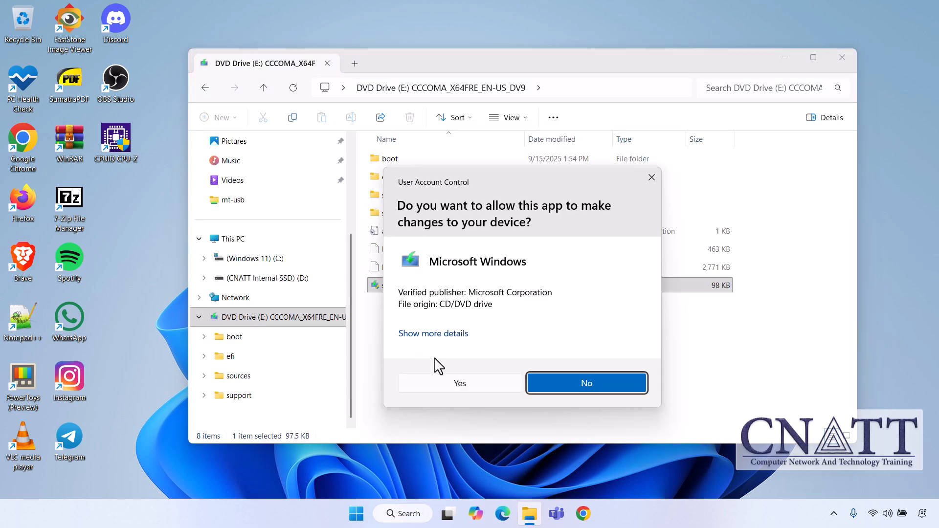
left_click(459, 382)
left_click(785, 58)
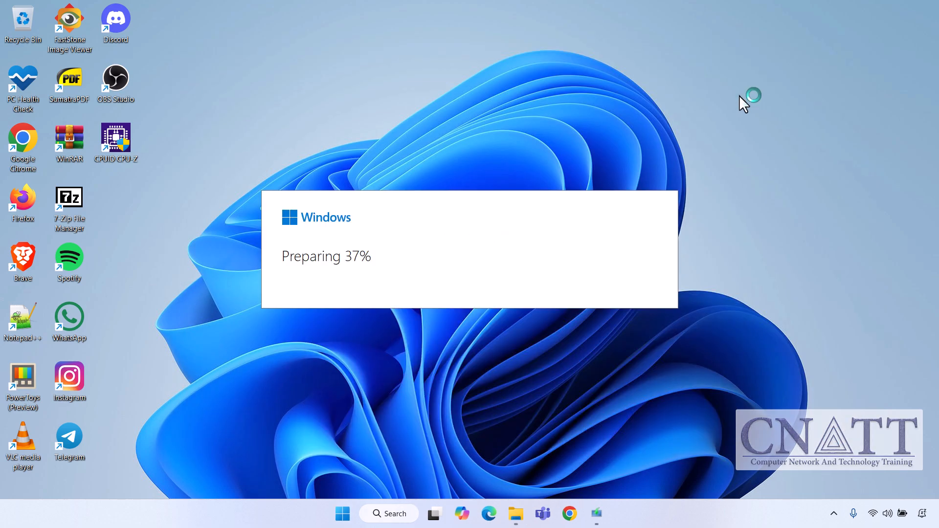
left_click(382, 189)
left_click(343, 218)
left_click(627, 401)
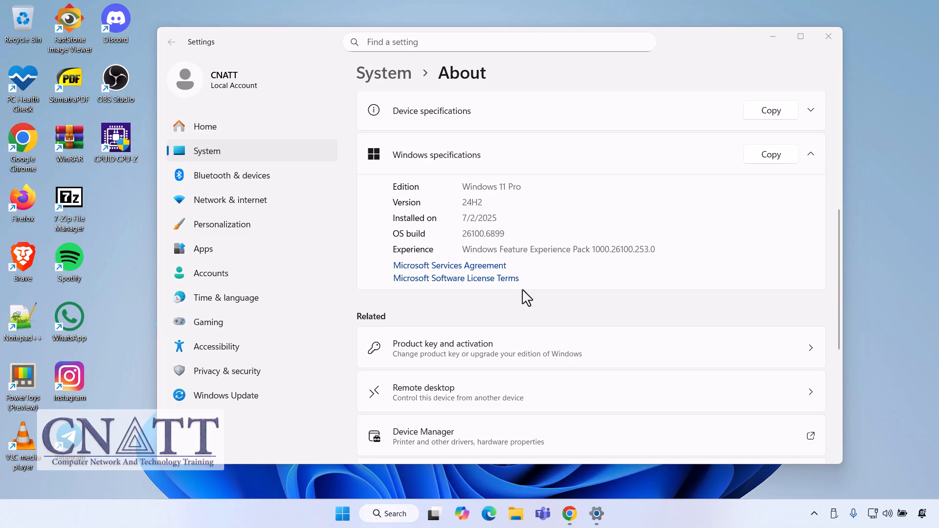
- Close Settings, search Google in Chrome for "download rufus", and open the Rufus website
left_click(828, 39)
left_click(582, 513)
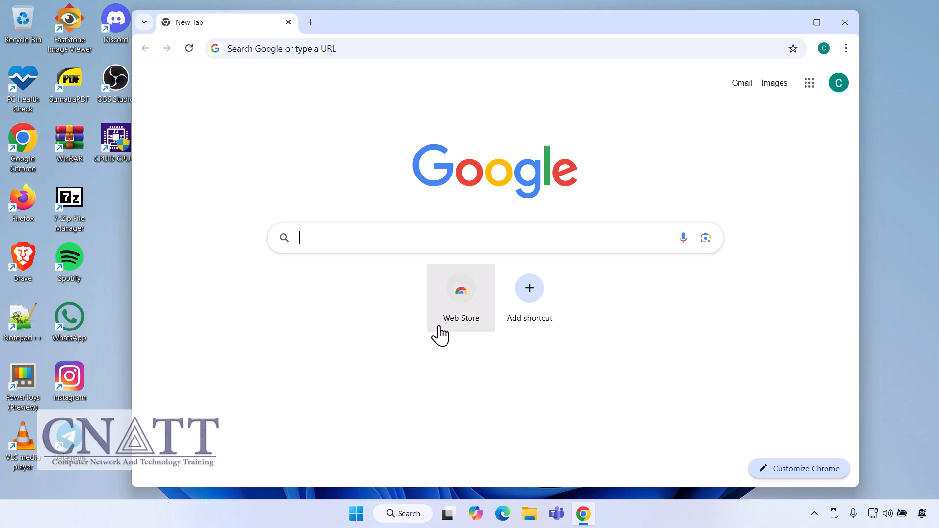
left_click(376, 244)
type("download rufus")
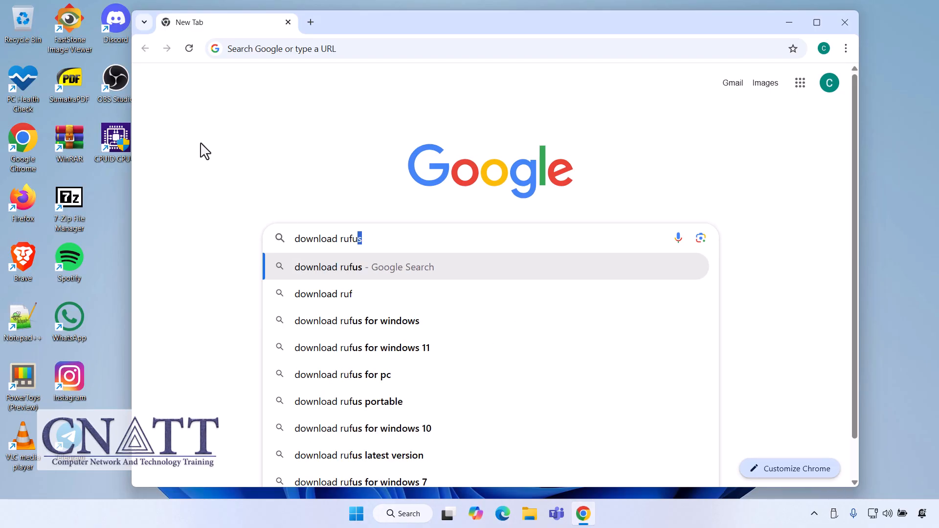
key("Return")
left_click(216, 200)
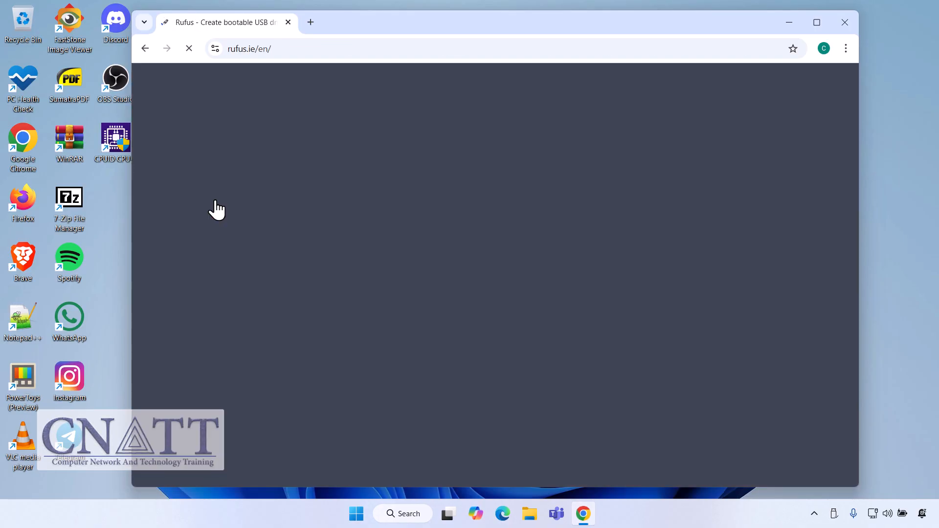
- Download the portable Windows x64 release rufus-4.11p.exe, show it in the Downloads folder, and close Chrome
scroll(215, 200, "down", 5)
left_click(235, 313)
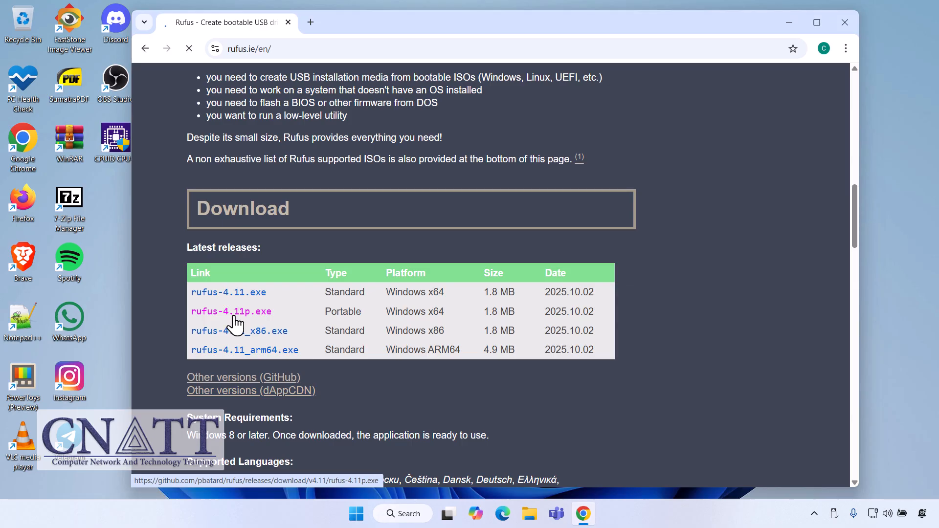
left_click(776, 80)
left_click(845, 25)
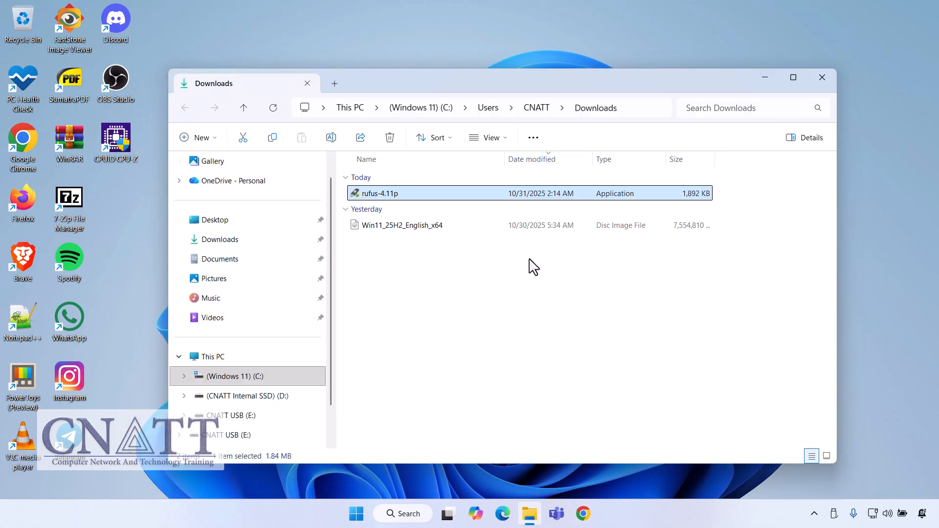
- Run rufus-4.11p with administrator permission, decline the online update check, and close the Downloads folder window
double_click(449, 197)
left_click(455, 401)
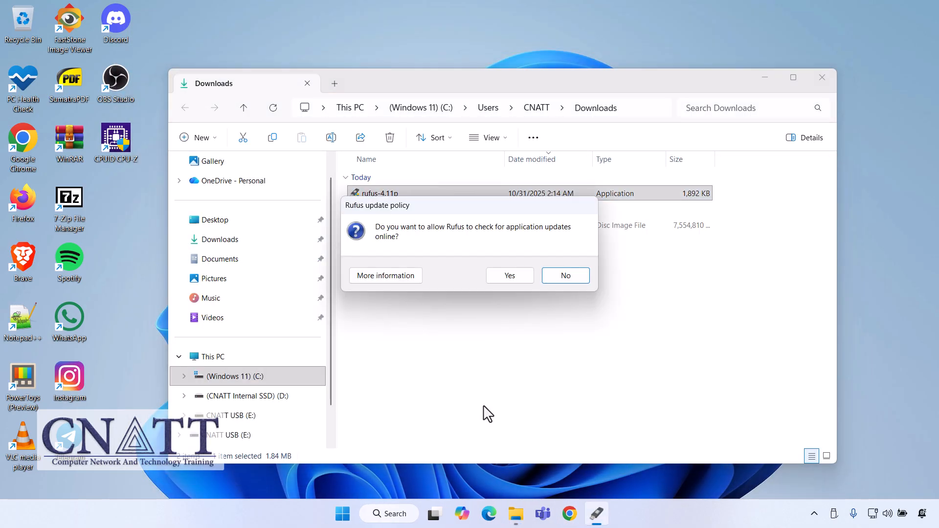
left_click(565, 276)
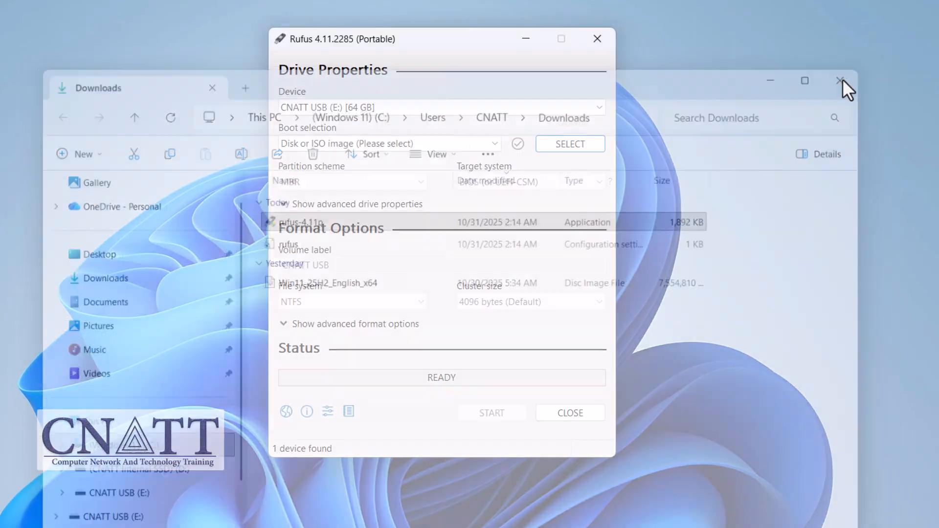
left_click(842, 78)
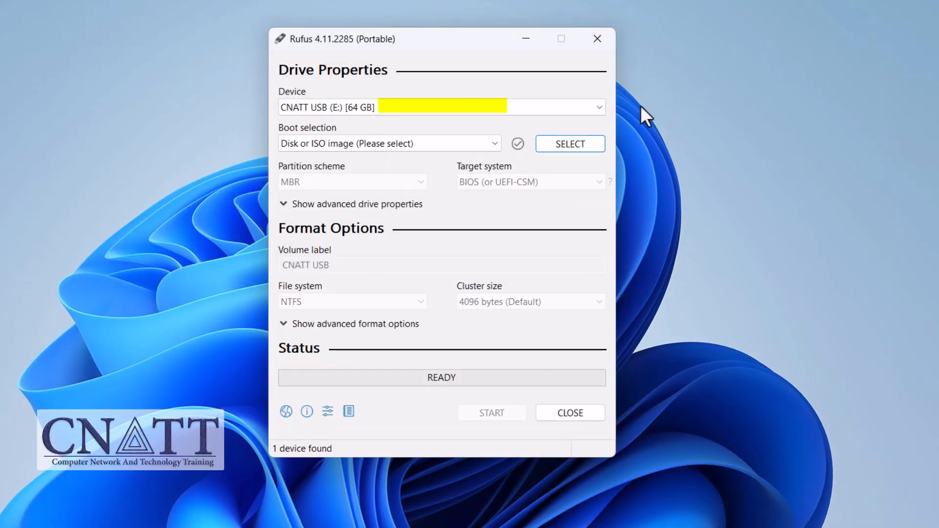
- Keep CNATT USB (E:) as the target device and load Win11_25H2_English_x64 from Downloads as the boot image
left_click(603, 112)
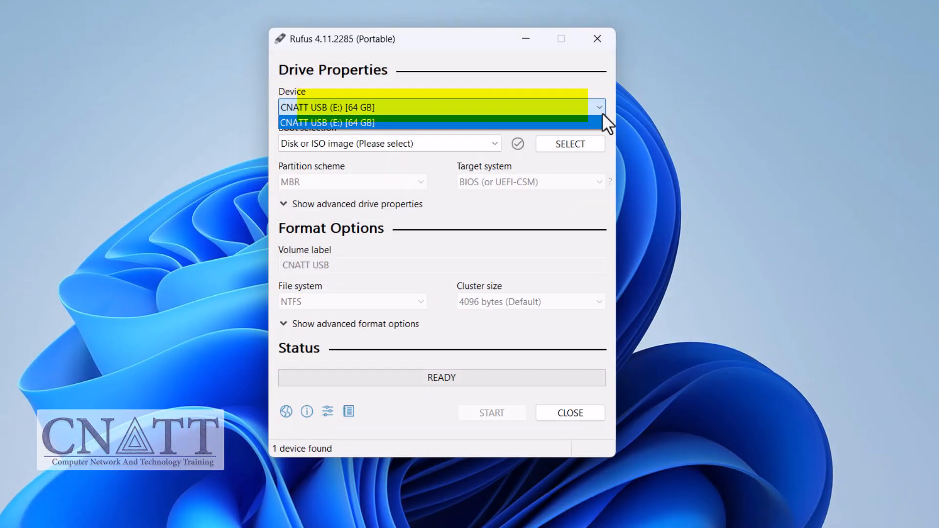
left_click(603, 113)
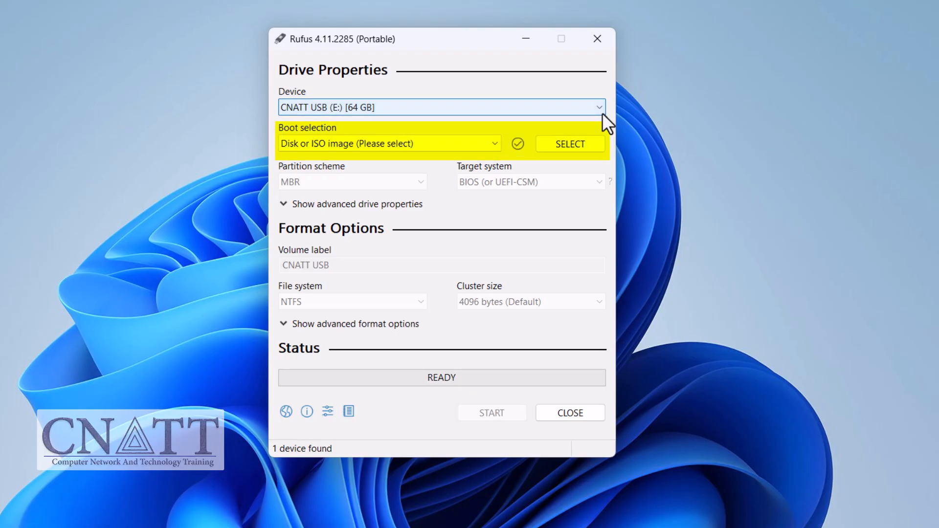
left_click(597, 145)
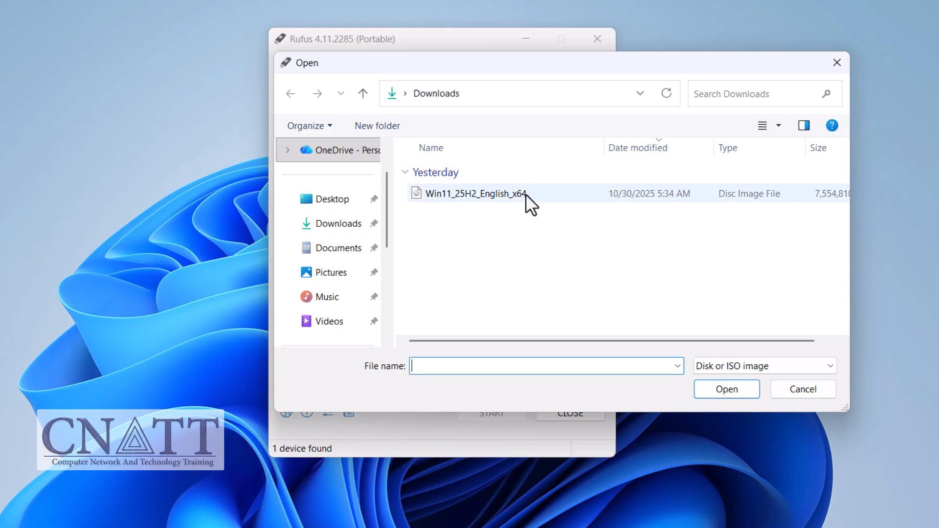
left_click(525, 193)
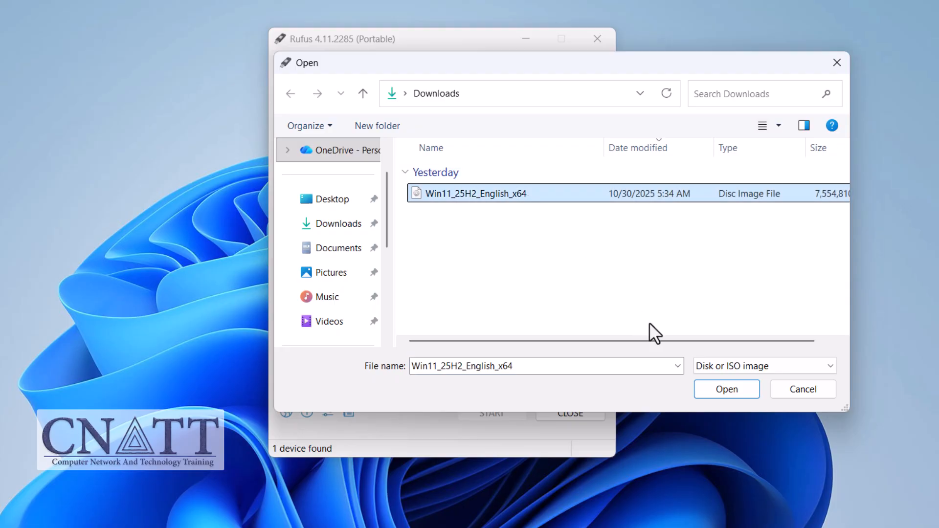
left_click(722, 396)
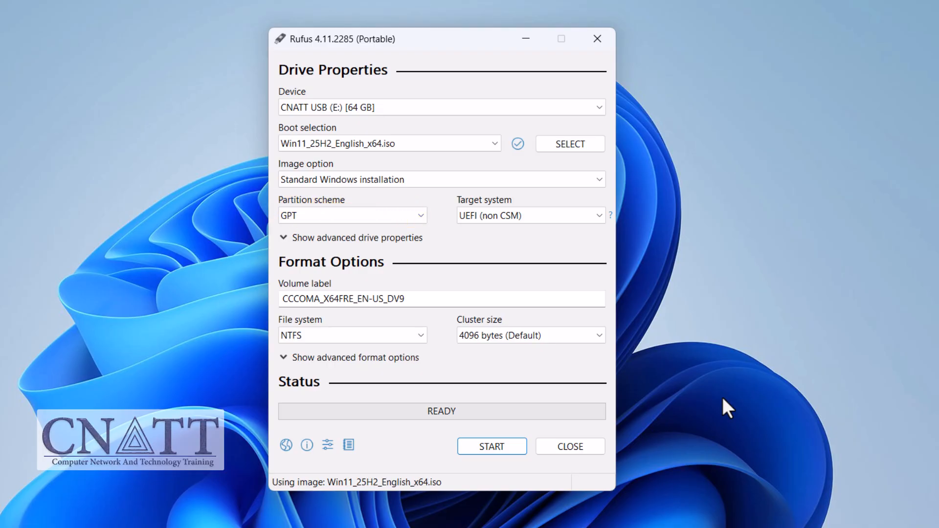
- Write the USB drive with GPT partitioning and the hardware and Microsoft account requirements removed, confirm erasing its data, and close Rufus
left_click(422, 215)
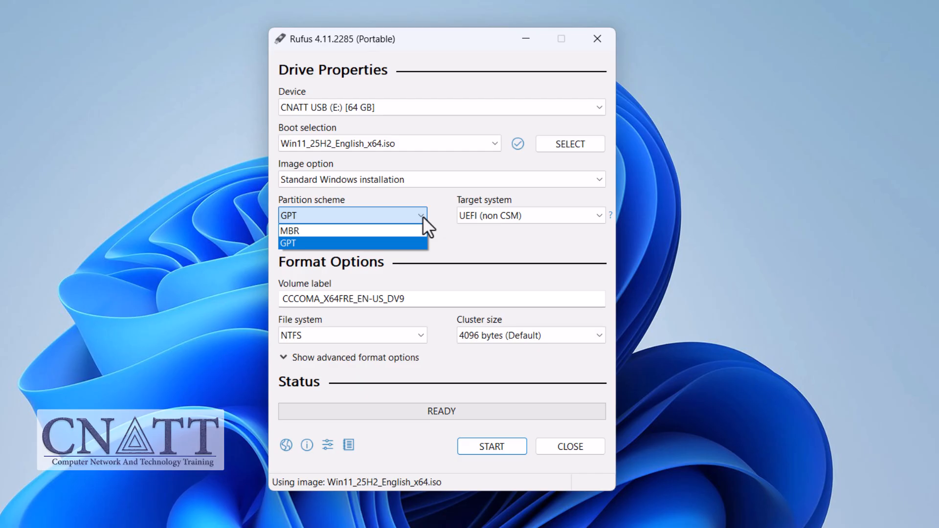
left_click(422, 216)
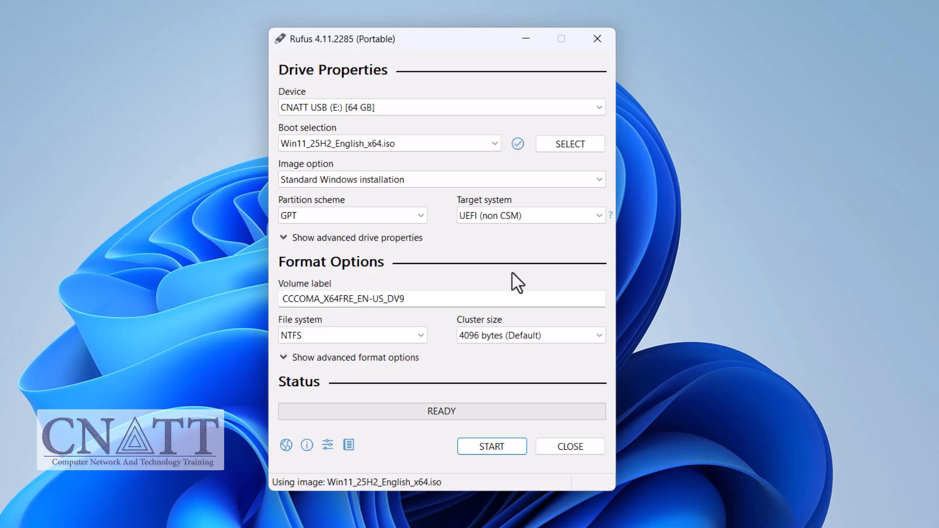
left_click(491, 447)
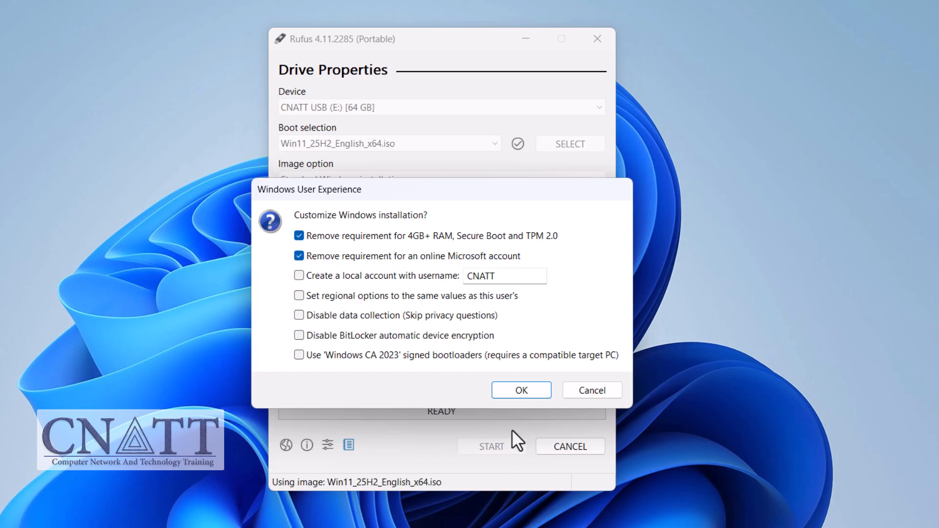
left_click(531, 395)
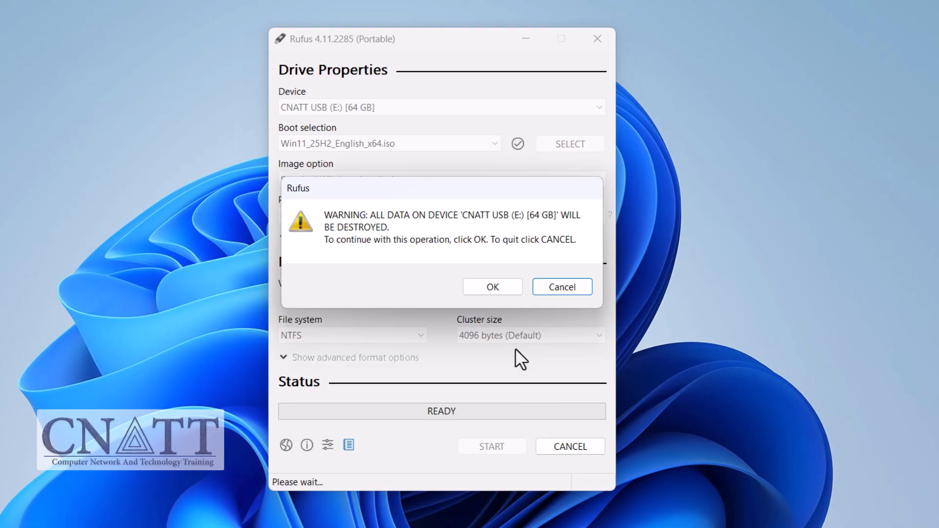
left_click(493, 286)
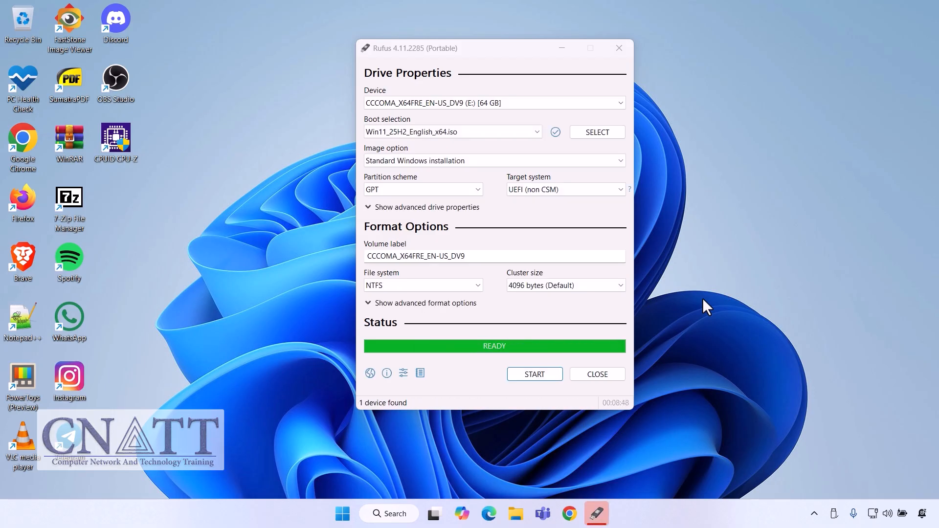
left_click(607, 378)
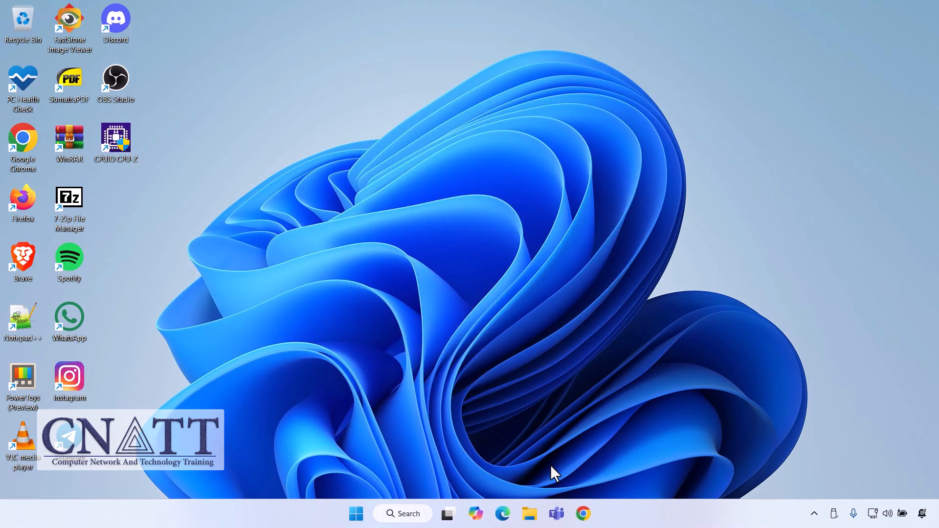
- Open the USB drive CCCOMA_X64FRE_EN-US_DV9 (E:) from This PC in File Explorer
right_click(529, 514)
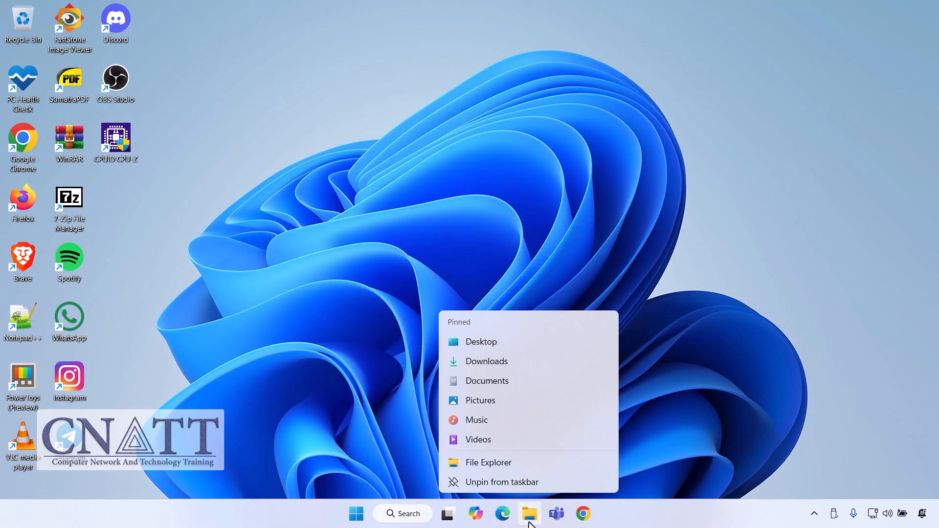
left_click(532, 467)
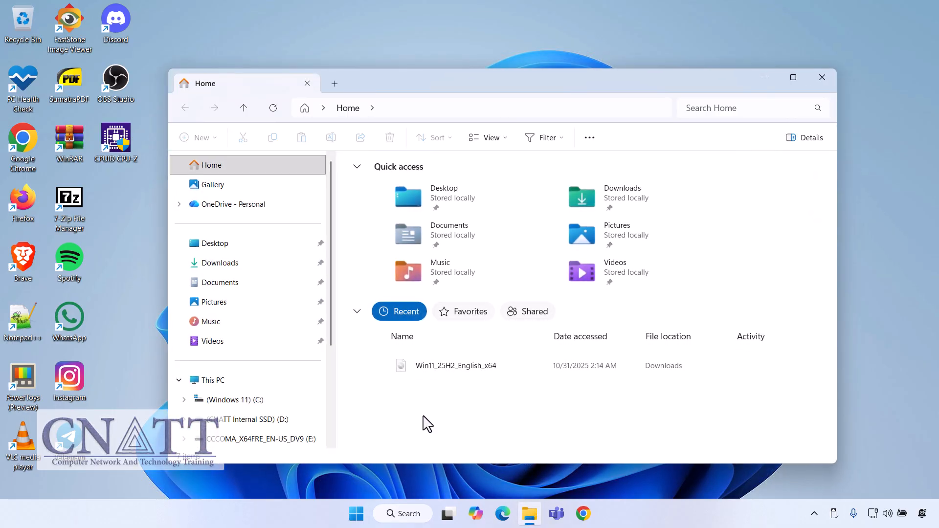
left_click(267, 382)
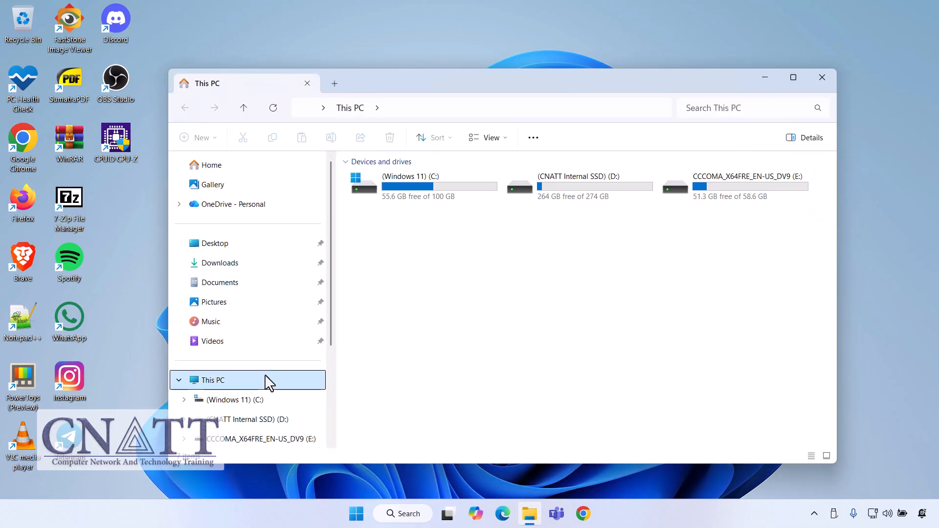
left_click(706, 196)
right_click(704, 195)
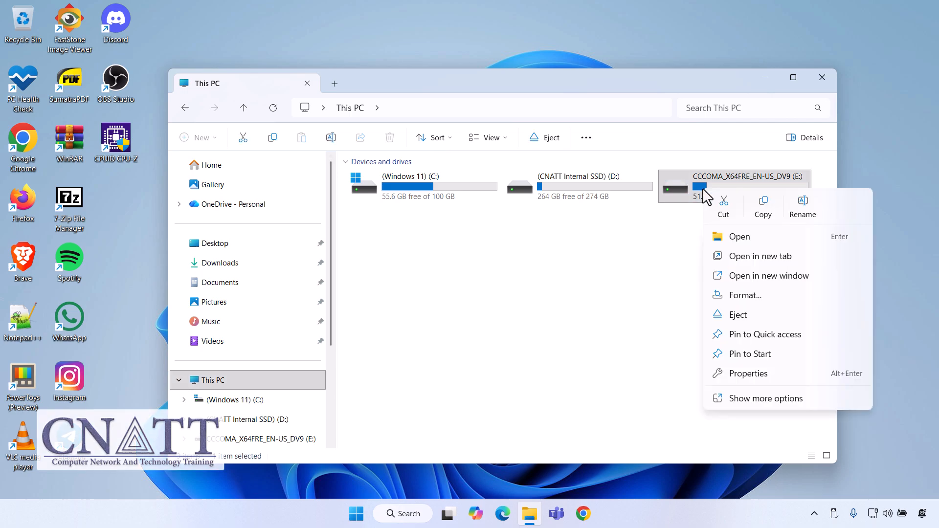
left_click(726, 237)
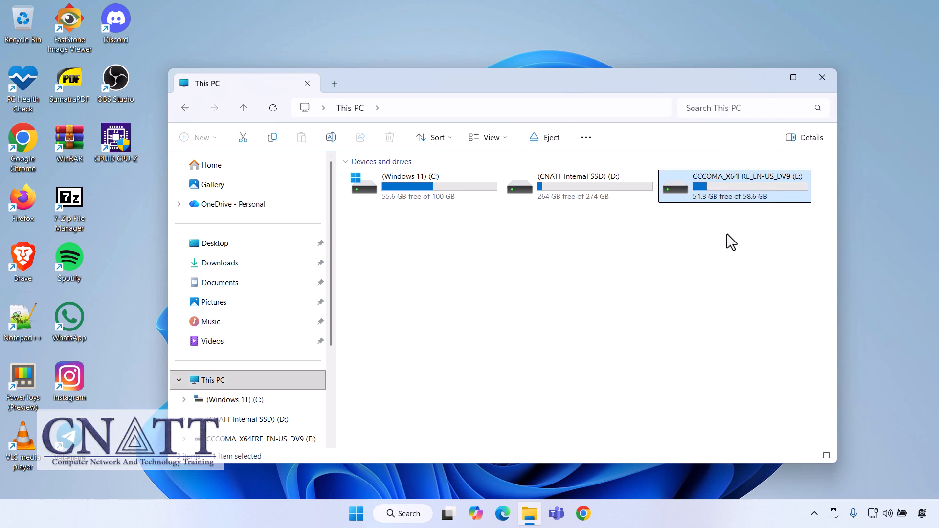
- Launch setup from the USB drive, allow it to make changes, and close the File Explorer window
double_click(373, 326)
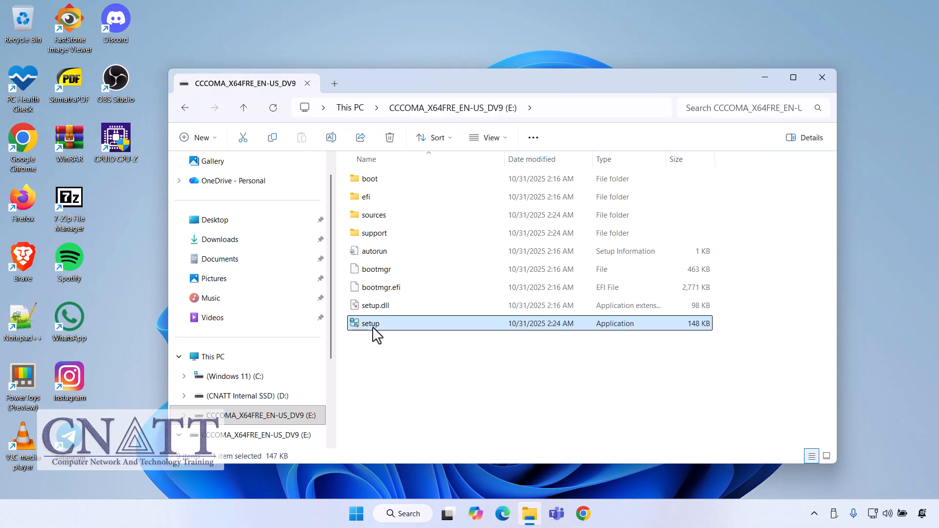
left_click(419, 403)
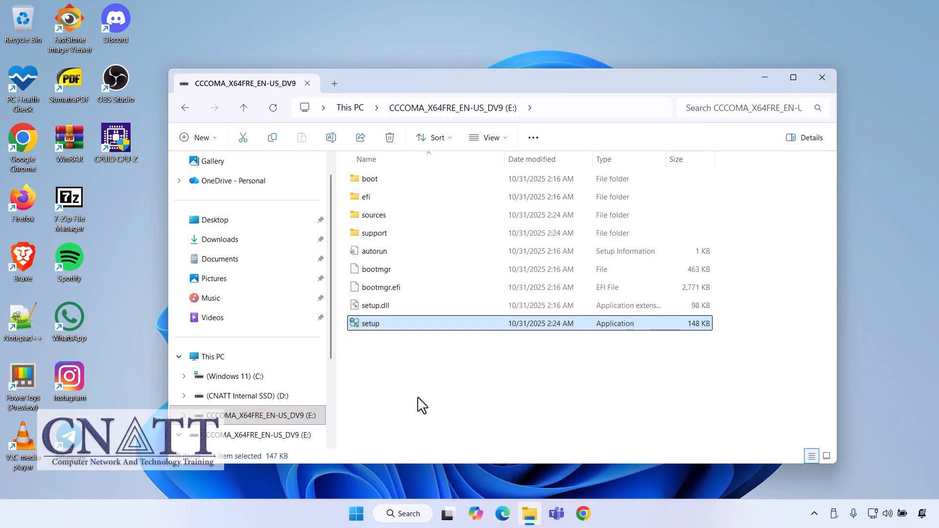
left_click(818, 79)
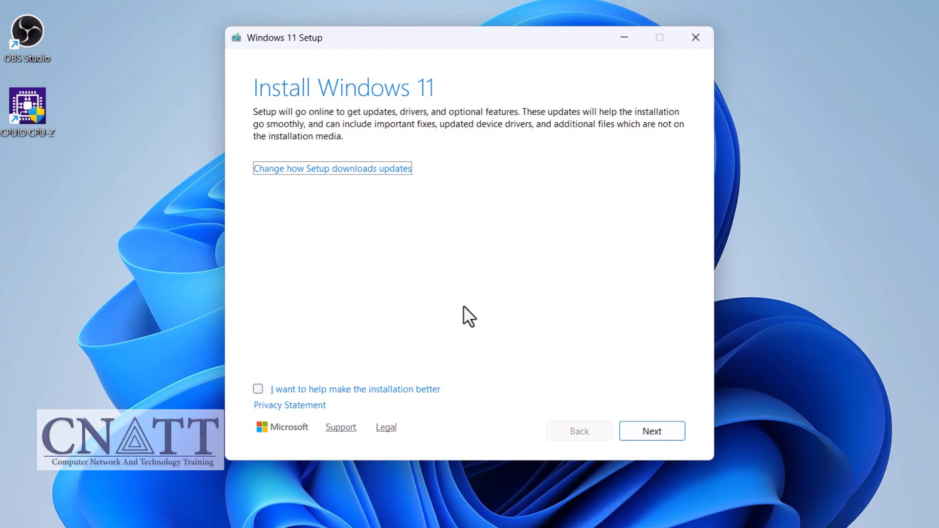
- Set Windows 11 Setup's update download option to "Not right now" and accept the license terms
left_click(381, 169)
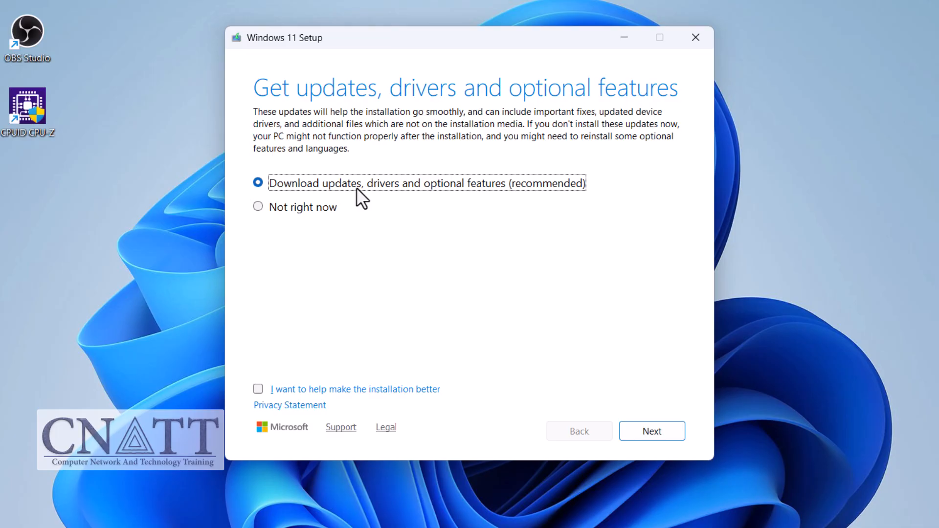
left_click(317, 210)
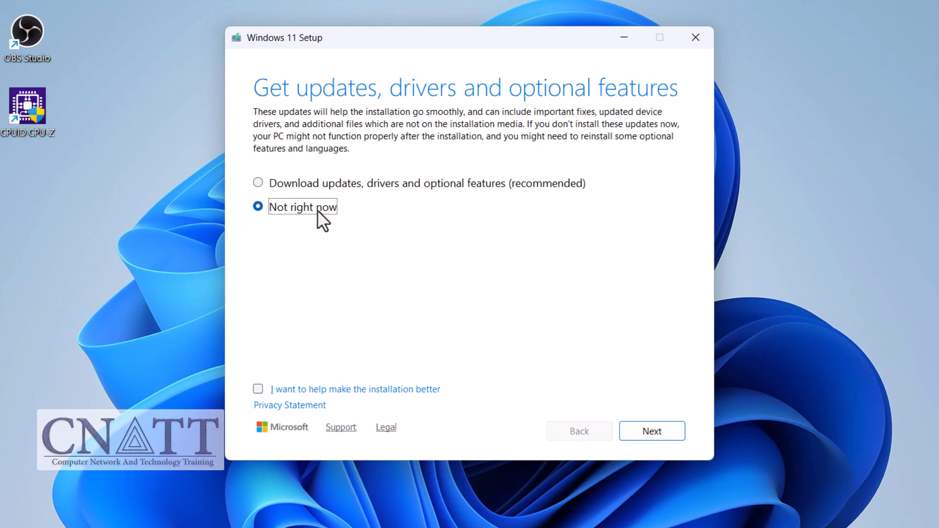
left_click(670, 438)
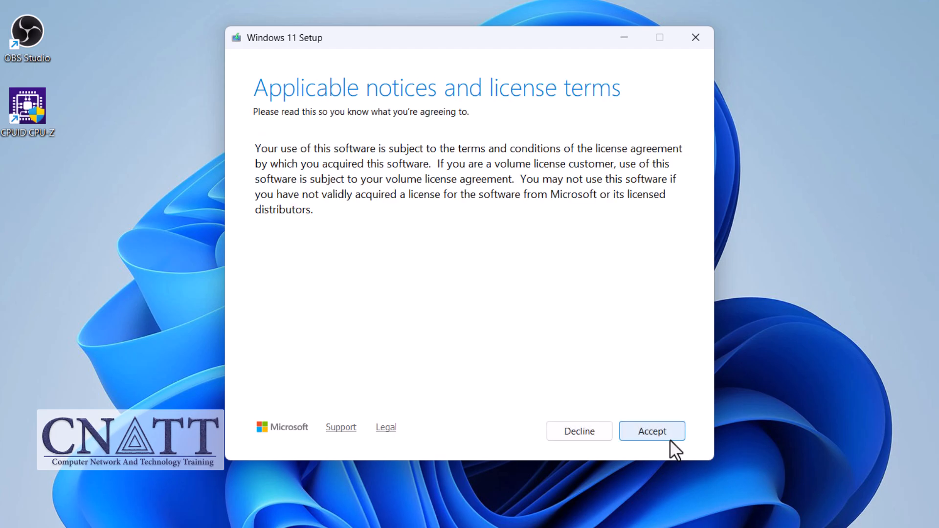
left_click(668, 438)
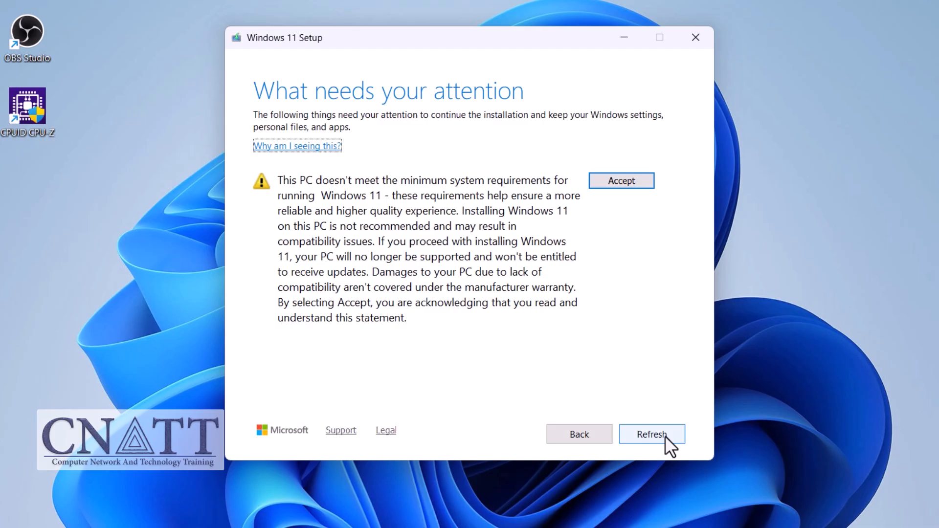
- Accept the minimum system requirements notice, choose to keep personal files and apps, and start the Windows 11 Pro installation
left_click(637, 184)
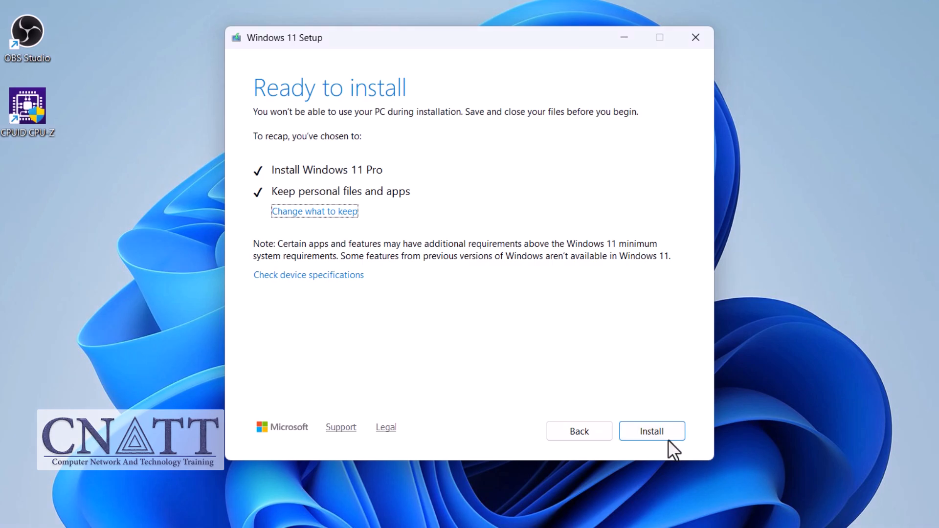
left_click(668, 438)
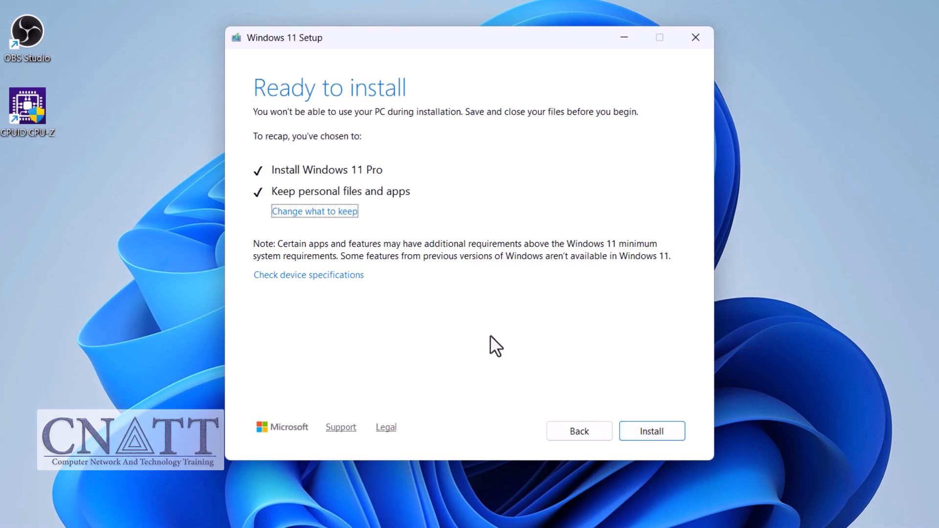
left_click(342, 214)
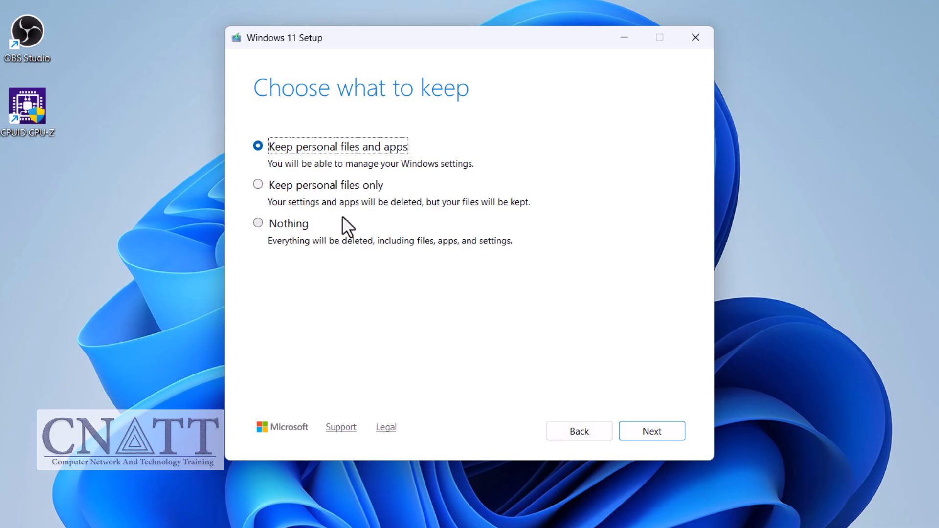
left_click(654, 430)
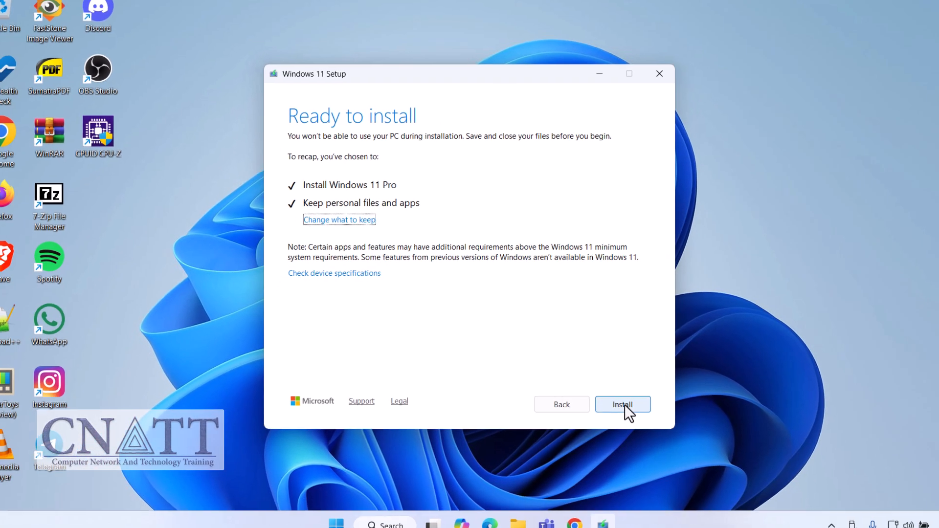
left_click(624, 404)
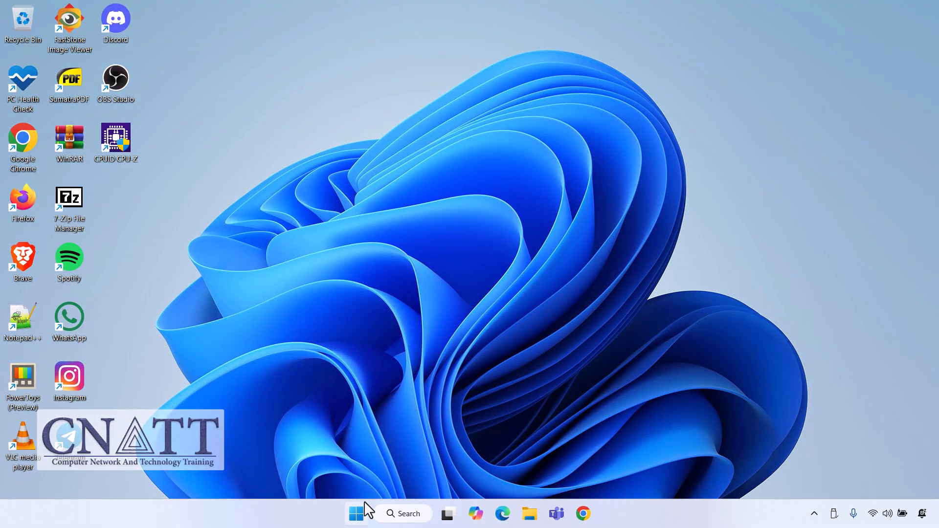
- Open the System About page, collapse the device specifications, and examine the Windows specifications
right_click(364, 501)
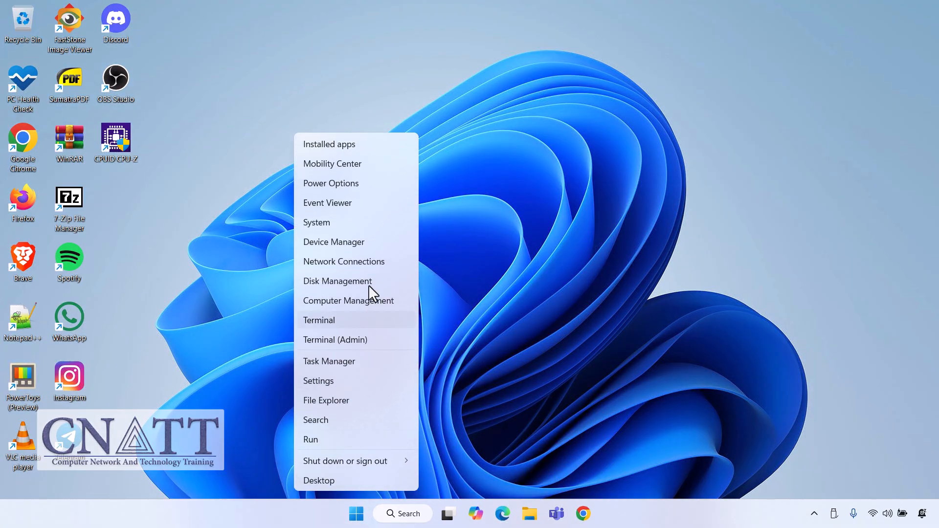
left_click(377, 226)
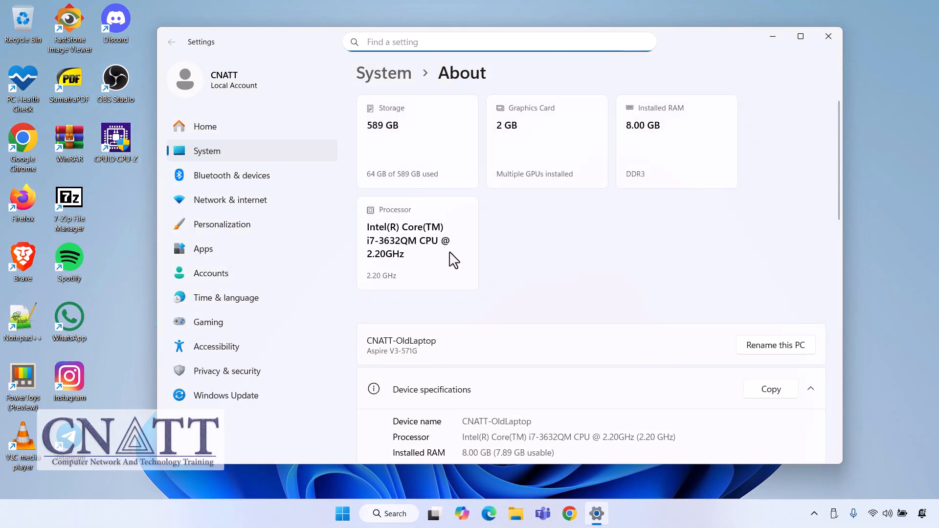
left_click(812, 391)
scroll(813, 391, "down", 5)
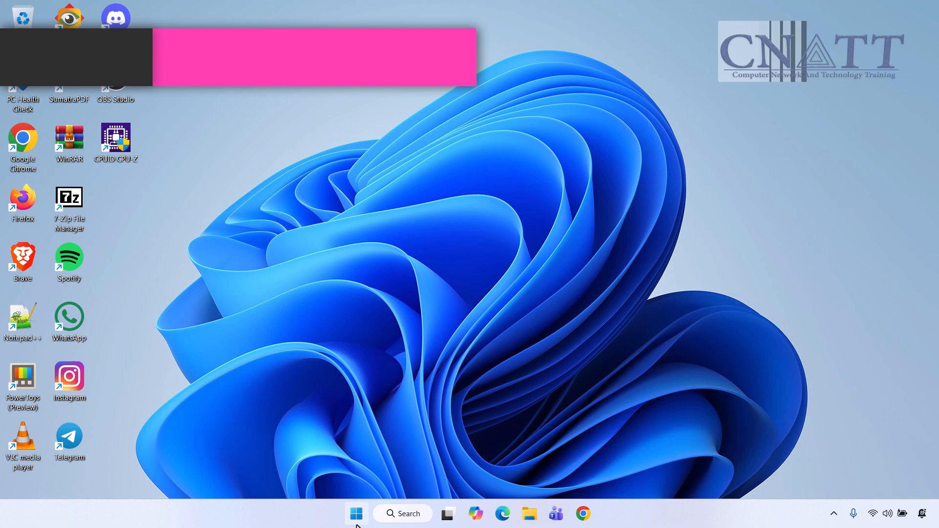
- Reopen the About page to check the installed Windows edition and version, and close Settings
right_click(264, 471)
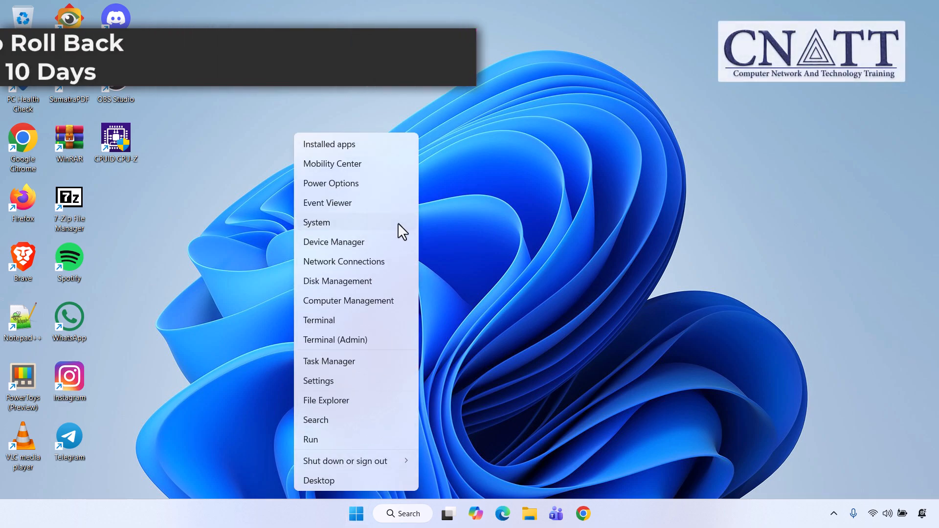
left_click(291, 282)
left_click(810, 388)
scroll(813, 390, "down", 5)
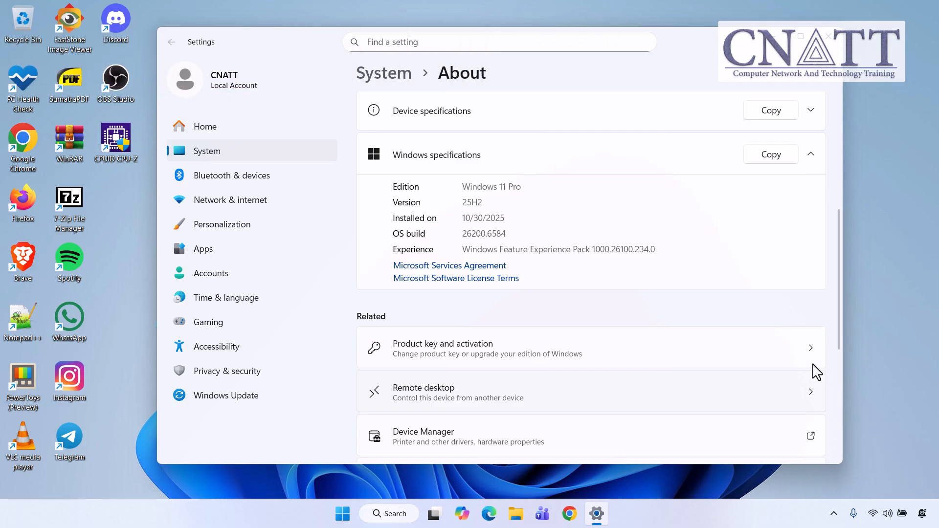
left_click(828, 35)
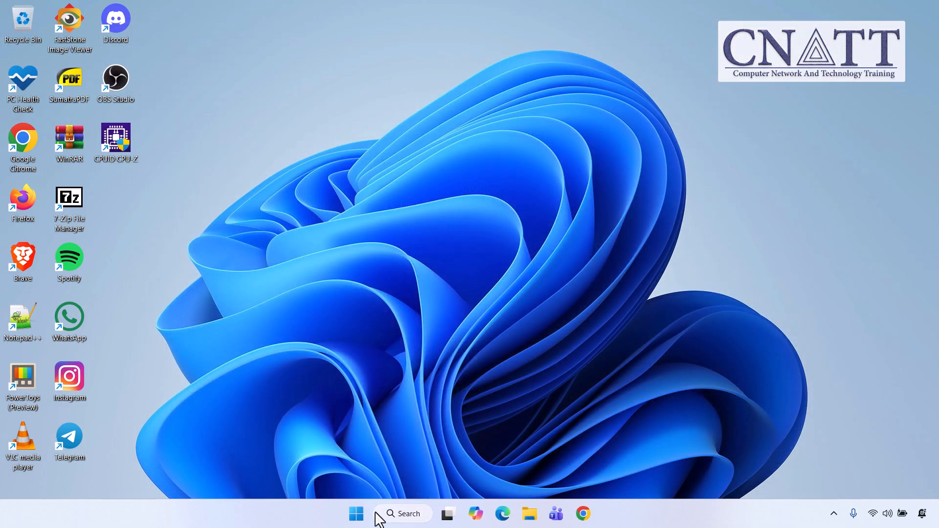
- Open the System Recovery settings and start the Go back option to return to the earlier Windows build
left_click(356, 513)
left_click(367, 158)
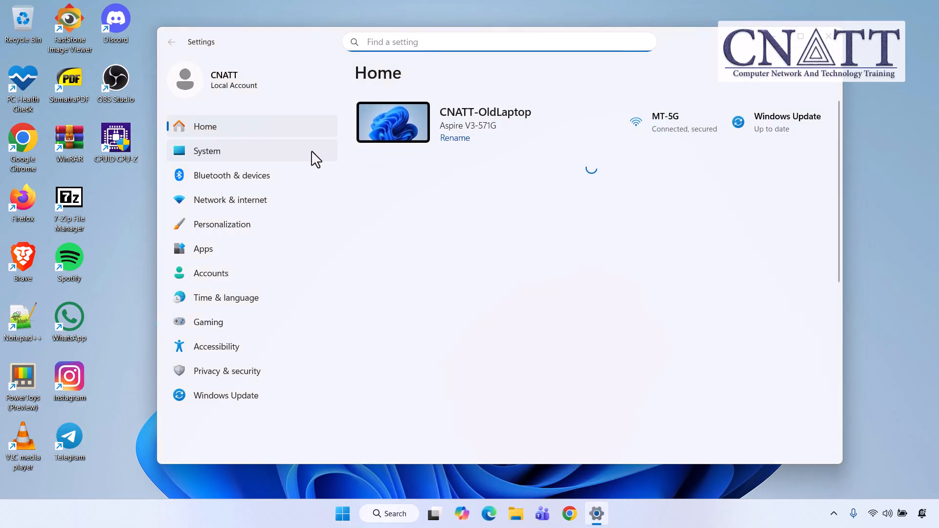
left_click(311, 157)
scroll(699, 235, "down", 6)
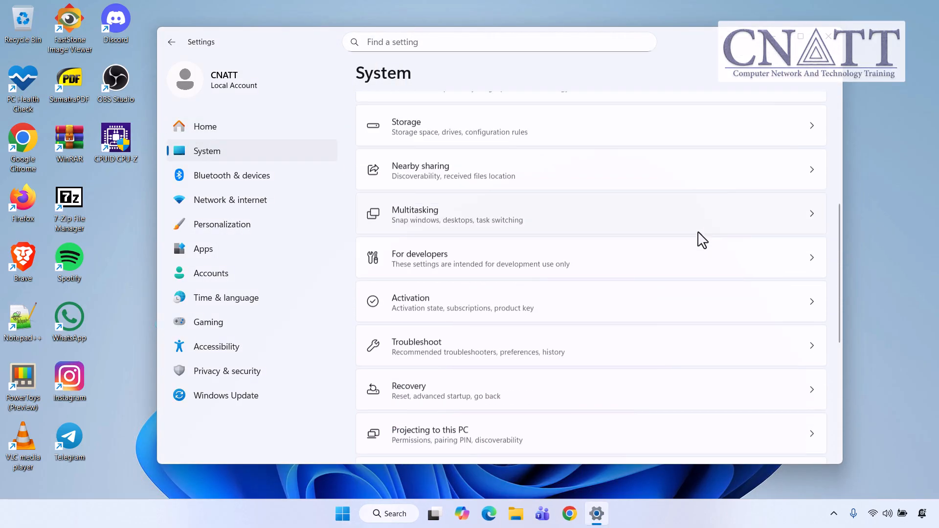
left_click(710, 336)
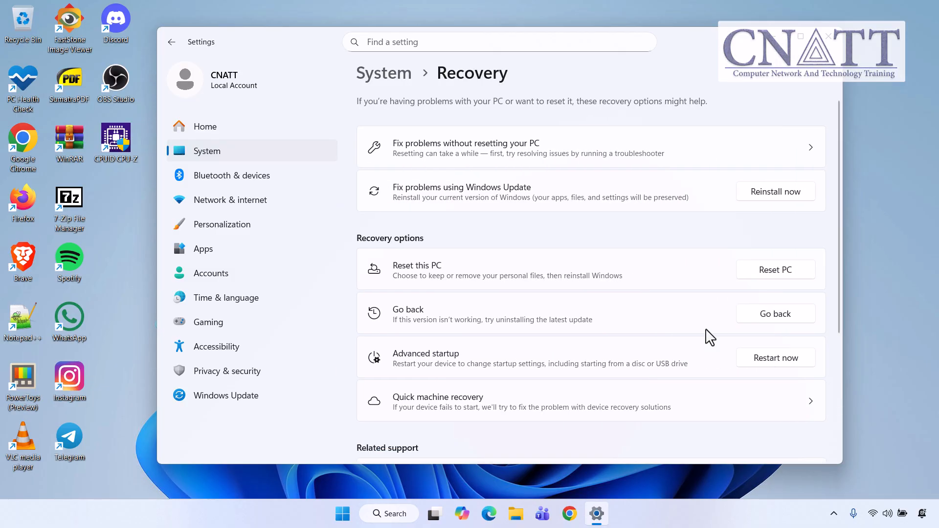
left_click(803, 320)
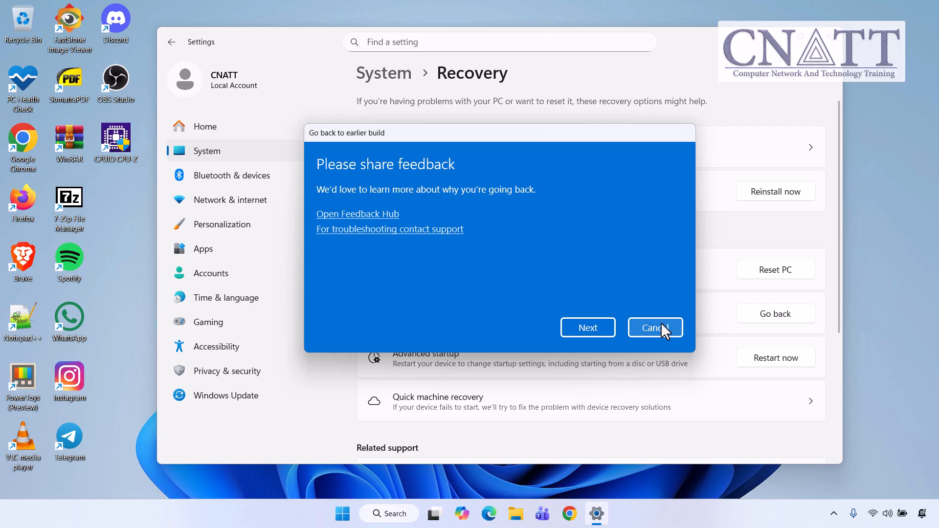
- Skip the feedback, decline checking for updates, accept the notices, and start going back to the earlier build
left_click(610, 327)
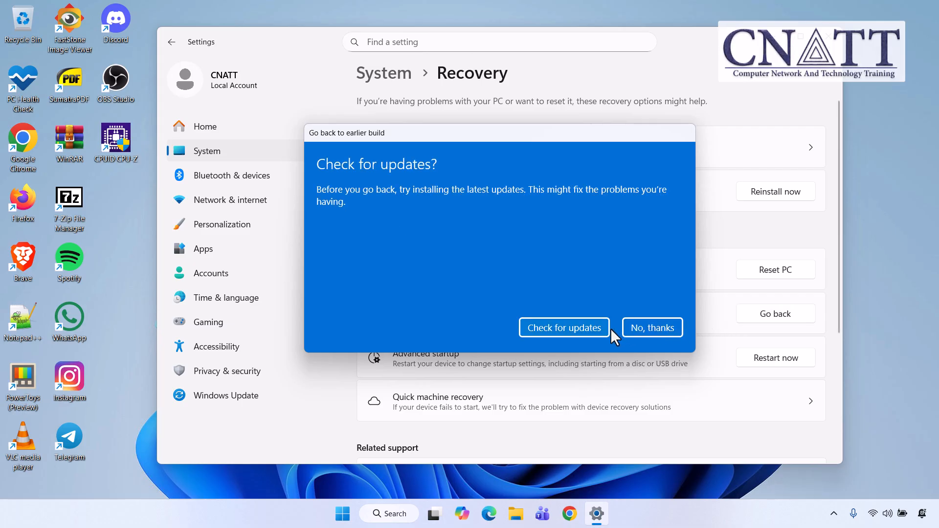
left_click(633, 332)
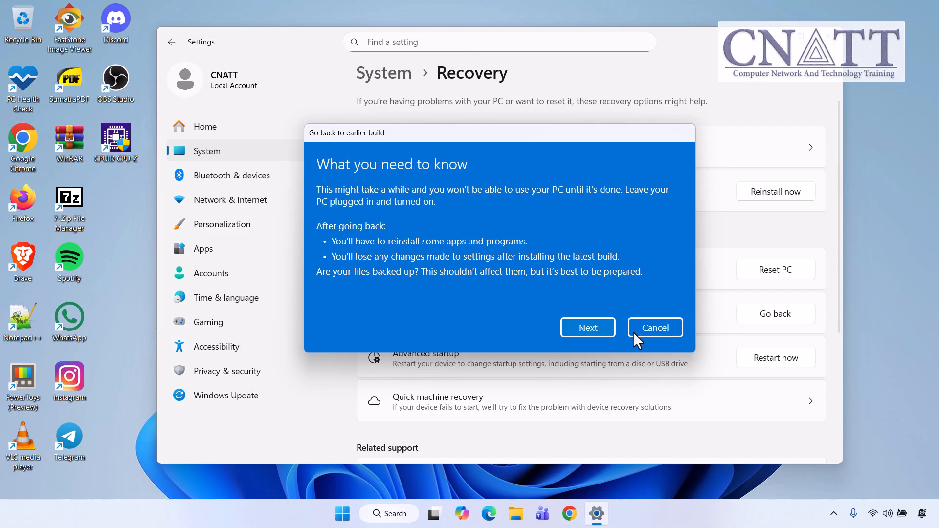
left_click(603, 330)
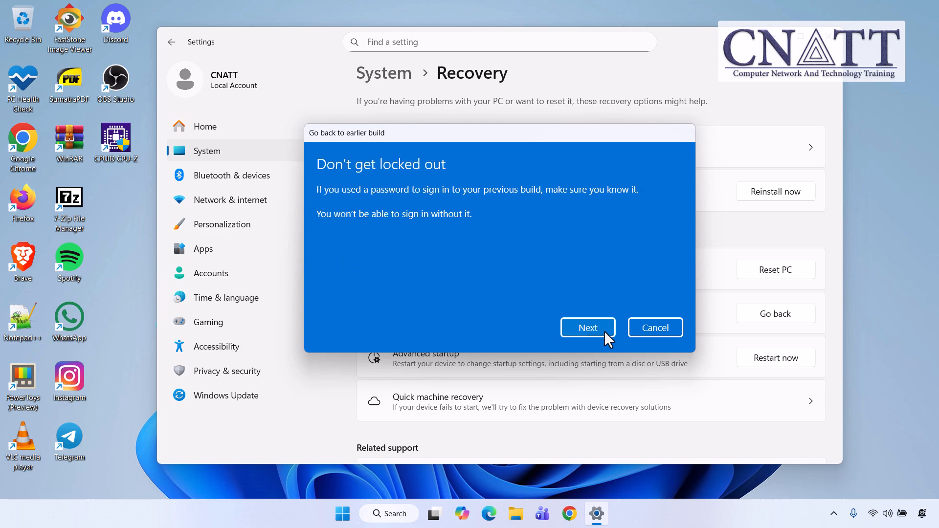
left_click(603, 330)
left_click(604, 331)
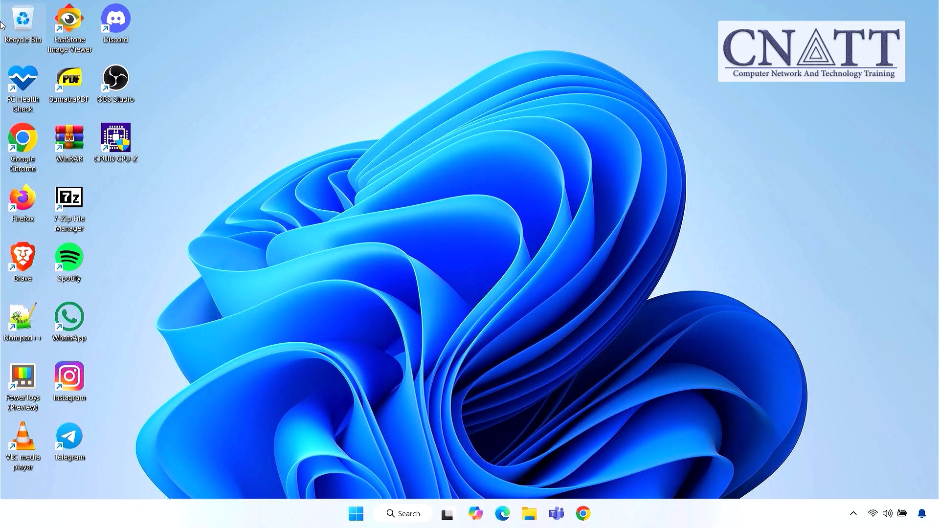
- Open the System About page and check the Windows specifications of the rolled-back system
right_click(353, 523)
left_click(350, 220)
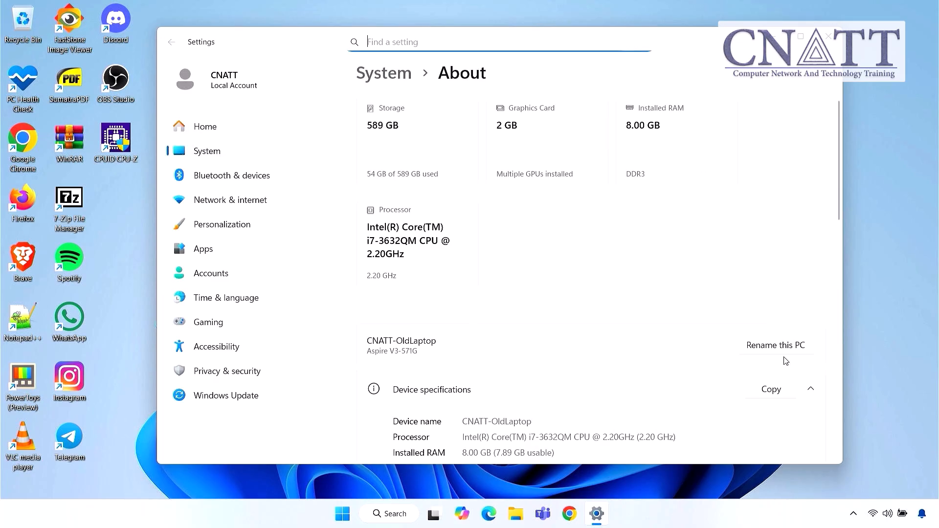
scroll(810, 393, "down", 5)
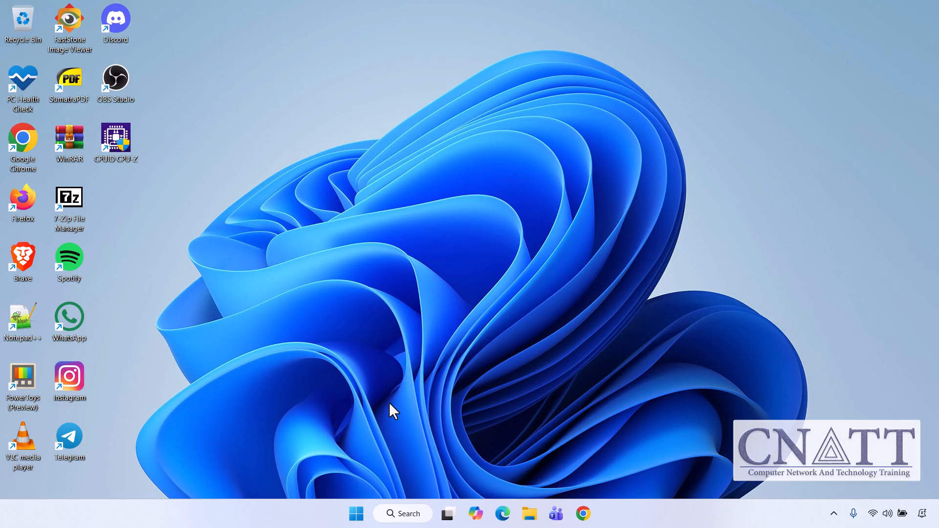
- Open the Temporary files list in the System Storage settings
left_click(357, 513)
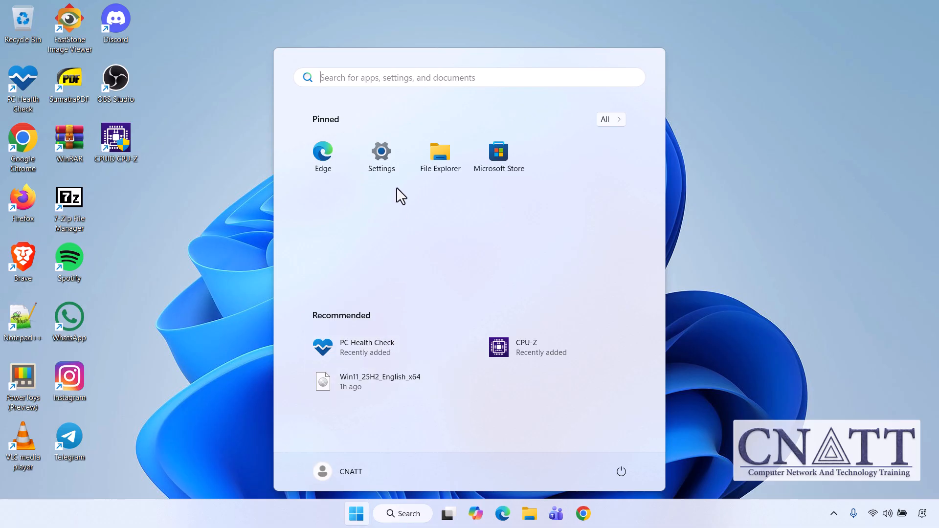
left_click(388, 162)
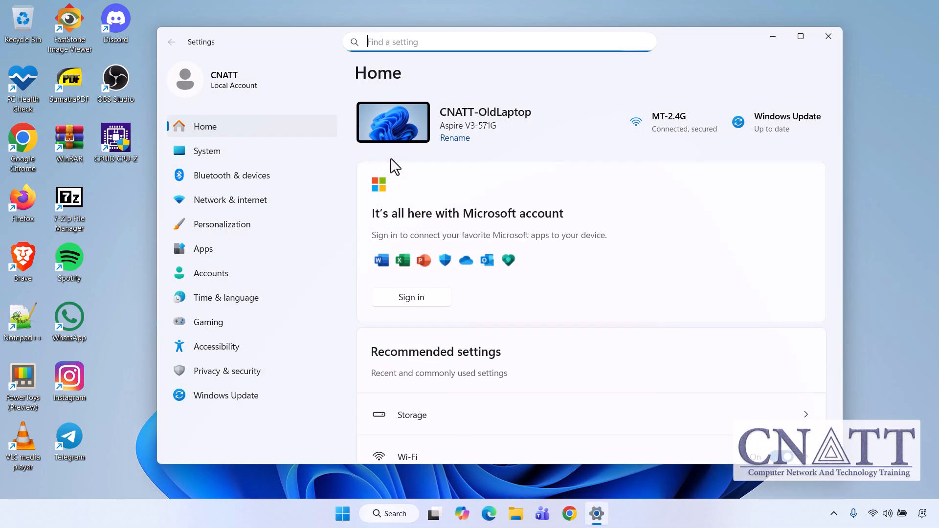
left_click(309, 164)
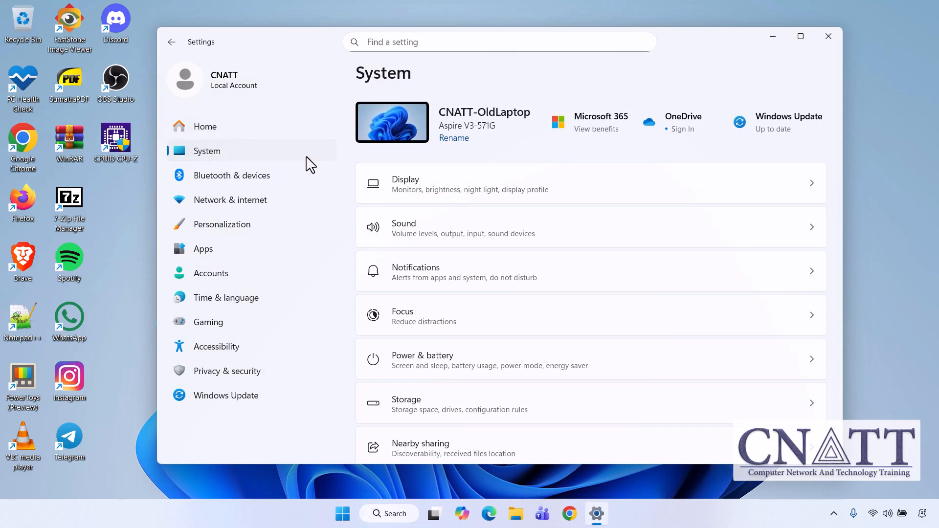
left_click(516, 411)
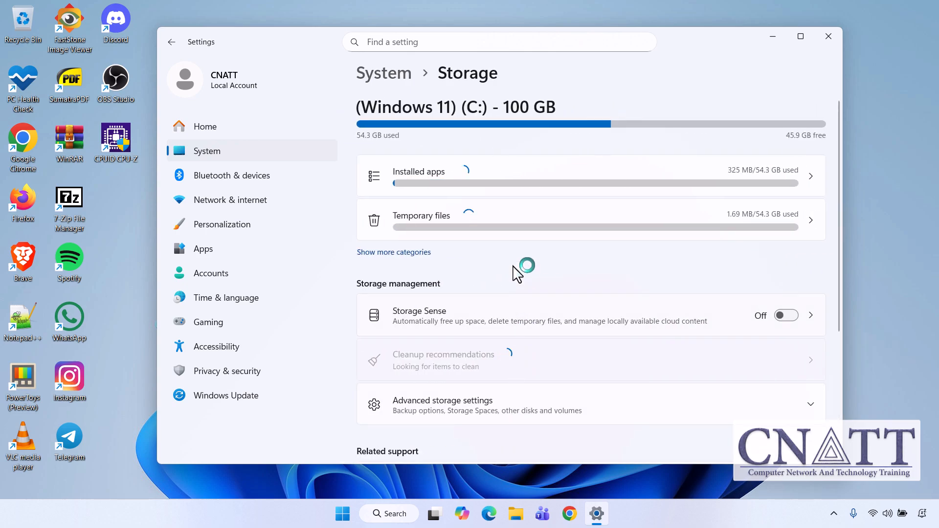
left_click(515, 237)
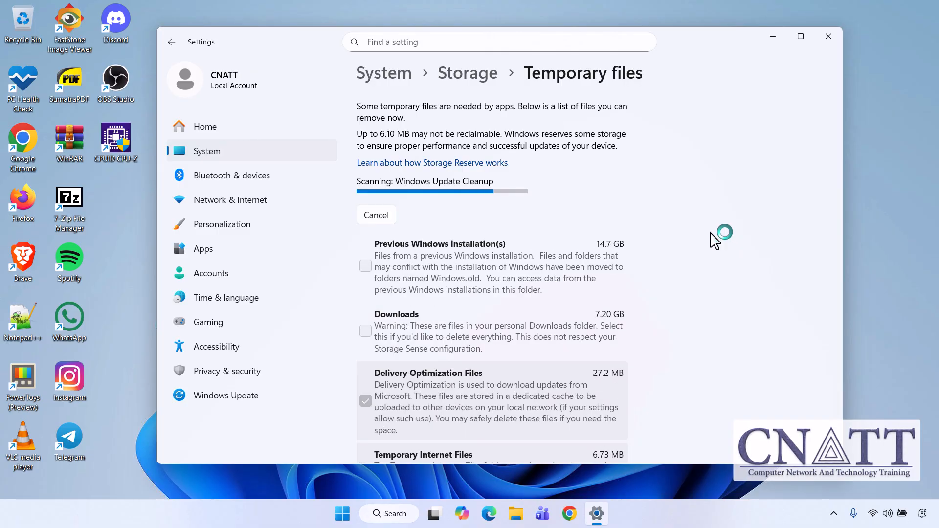
- Include Previous Windows installation(s) in the temporary files selection, and permanently remove the selected files
left_click(366, 265)
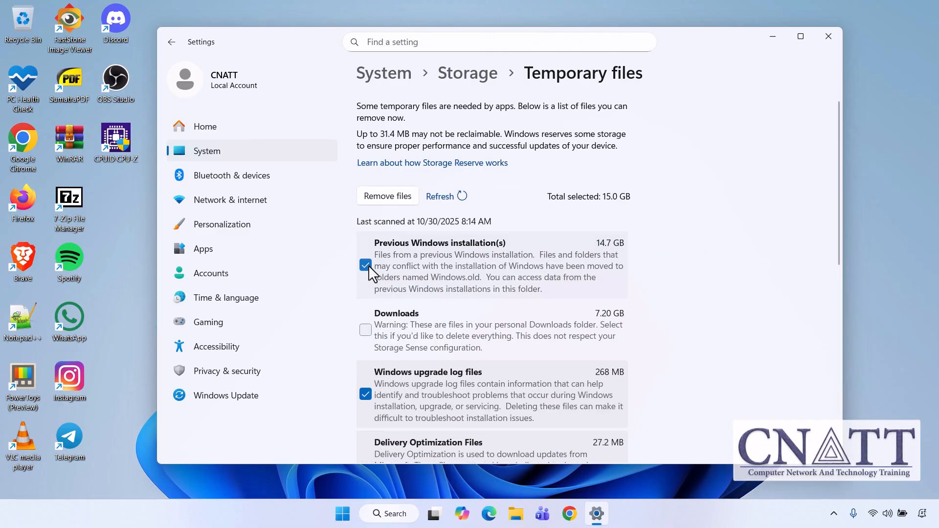
left_click(371, 198)
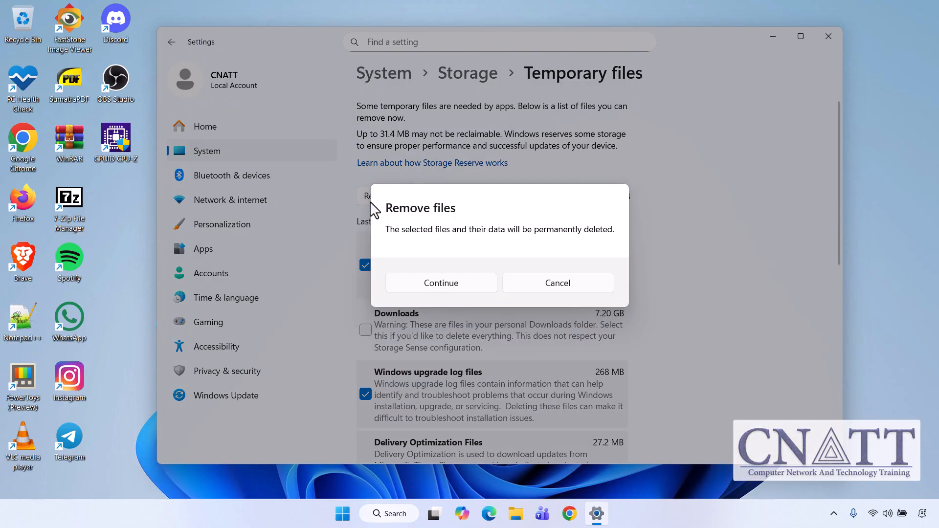
left_click(471, 283)
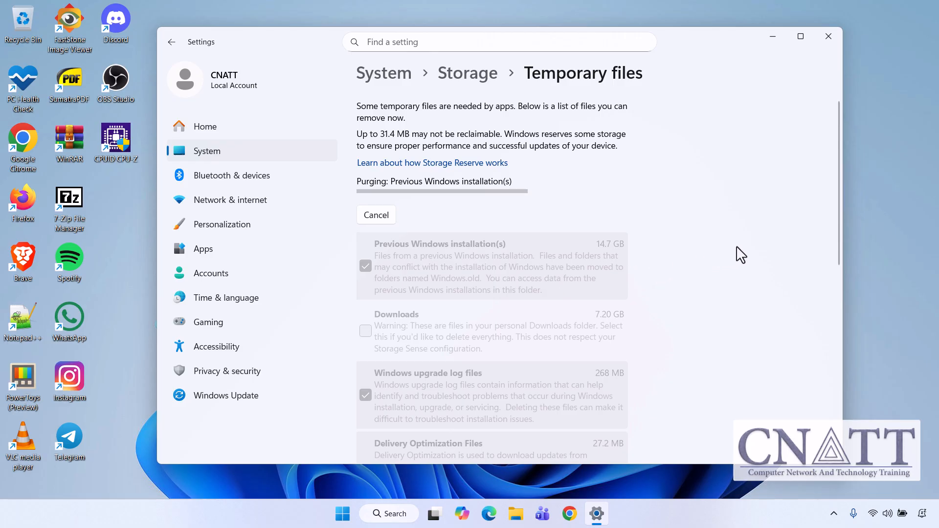